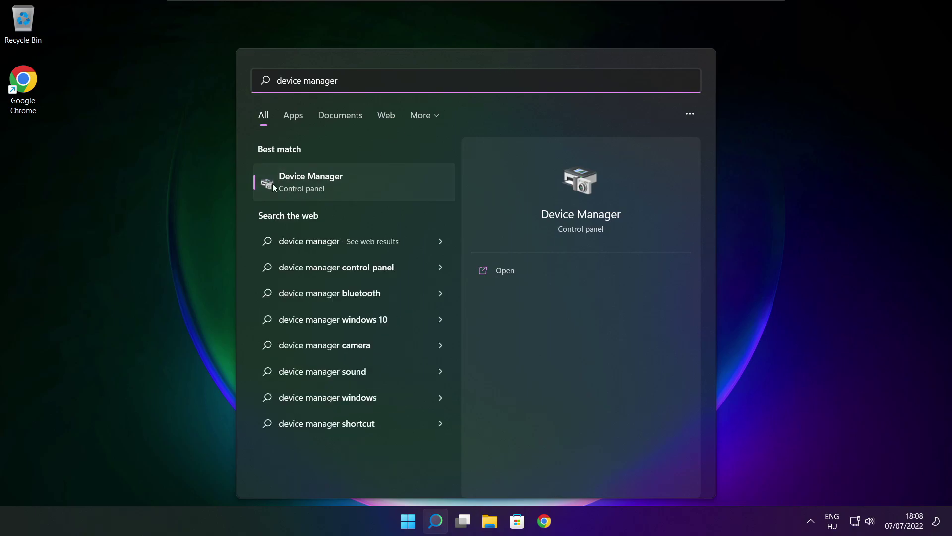
# - Launch Device Manager from the 'device manager' search results
pyautogui.click(391, 187)
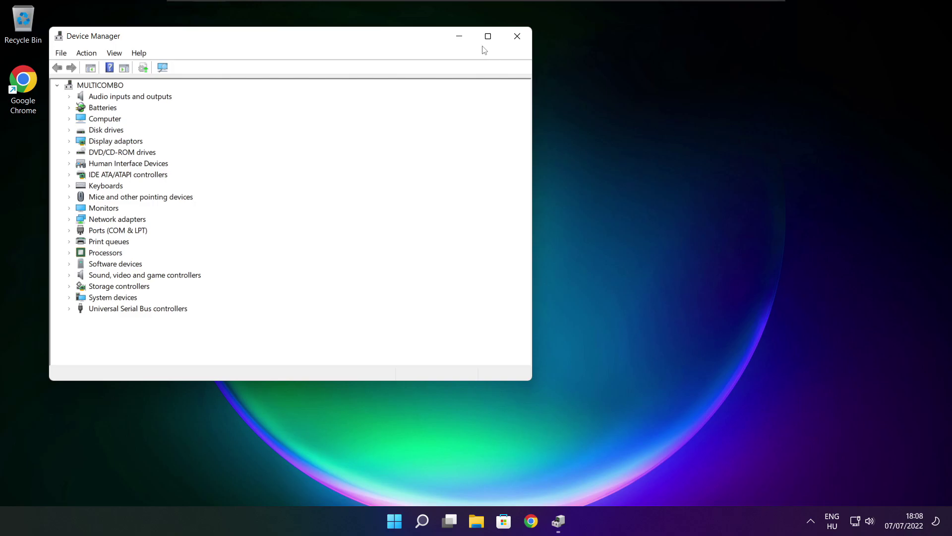
# - Run an automatic driver search for VMware SVGA 3D under Display adaptors; the best driver is already installed
pyautogui.click(488, 36)
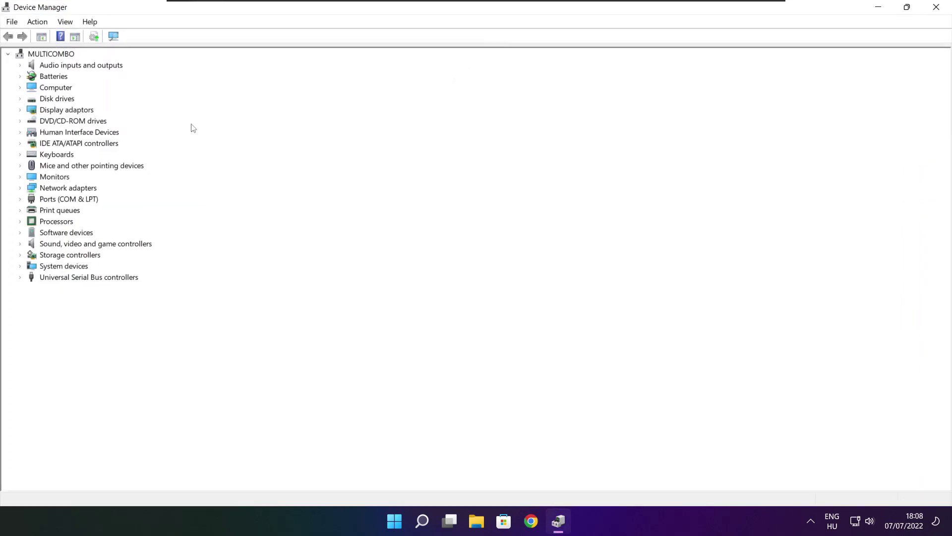
pyautogui.click(31, 112)
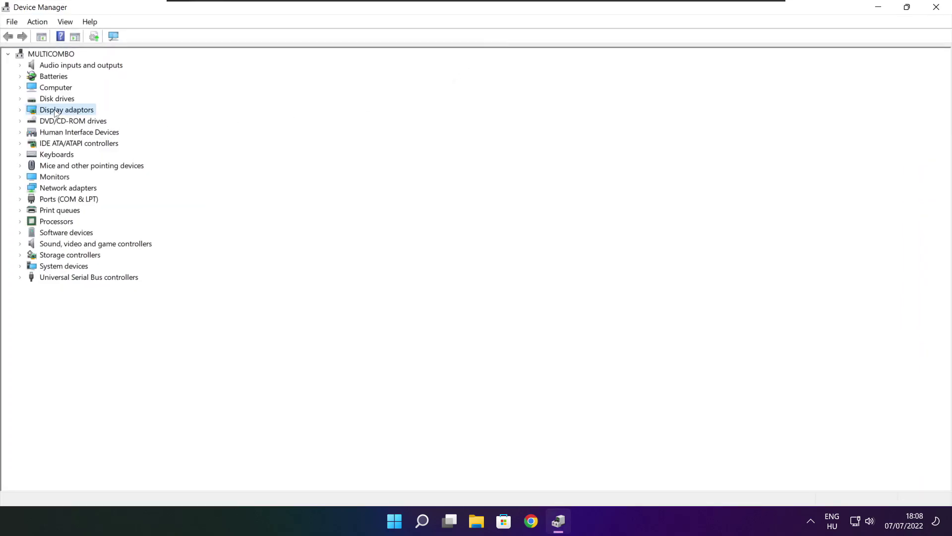
pyautogui.click(20, 111)
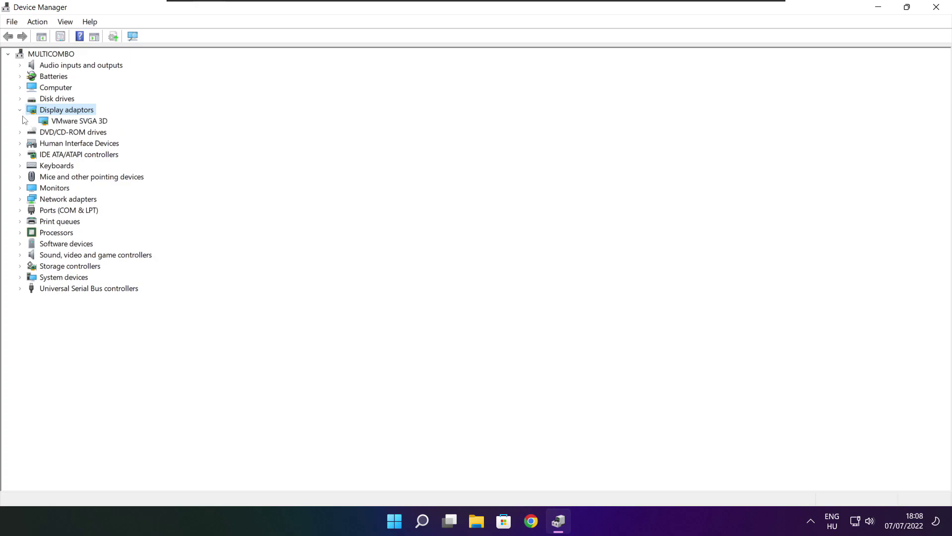
pyautogui.click(106, 120)
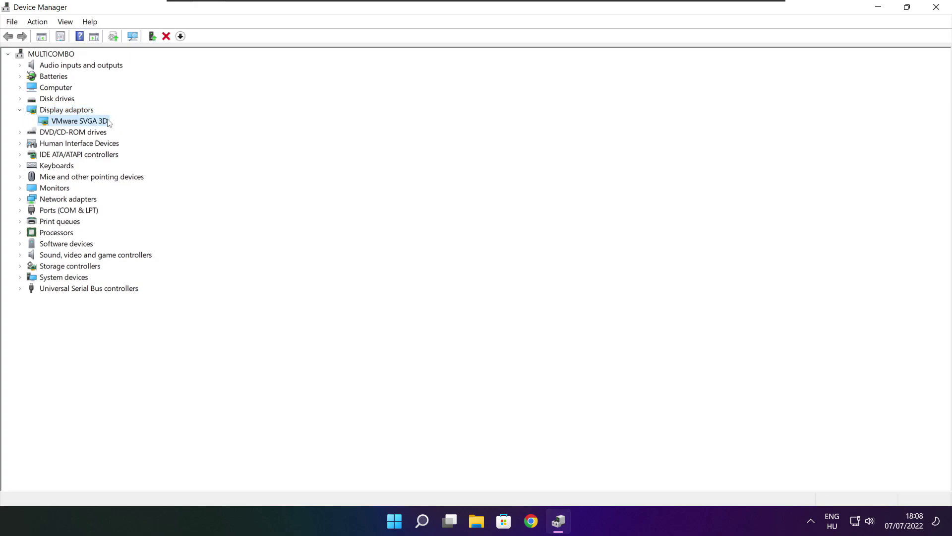
pyautogui.rightClick(69, 122)
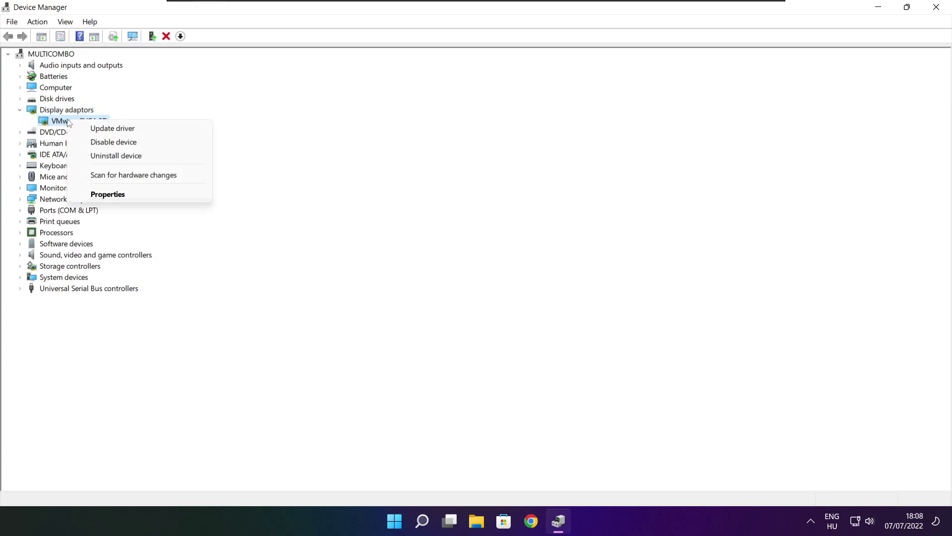
pyautogui.click(137, 130)
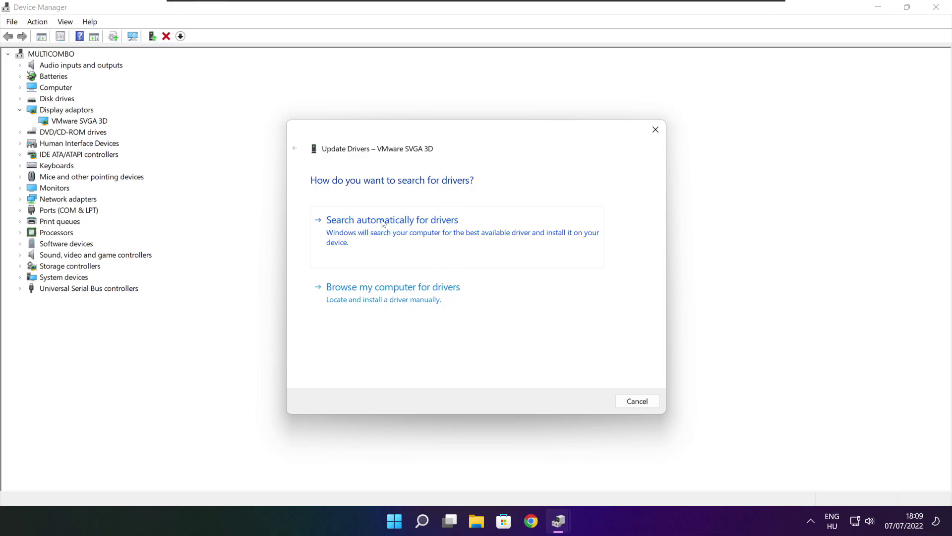
pyautogui.click(438, 239)
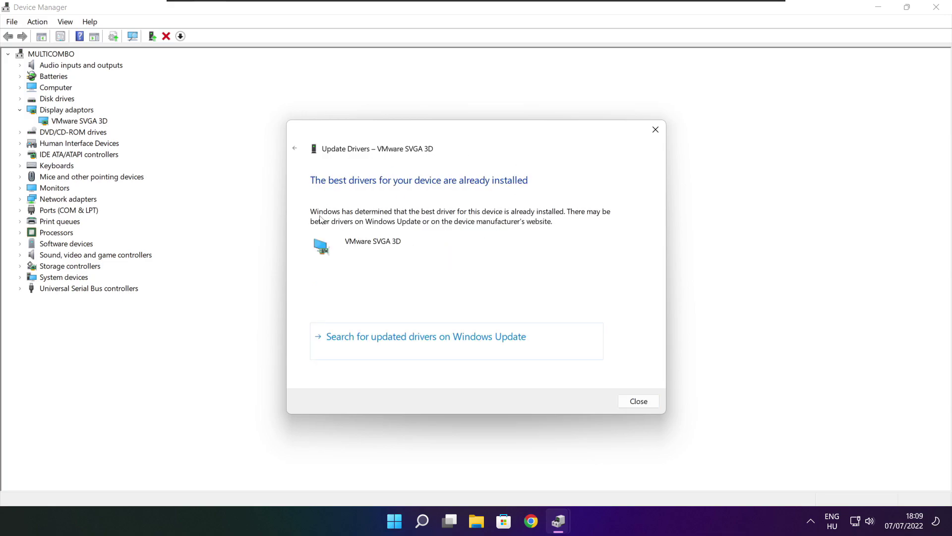
pyautogui.click(638, 402)
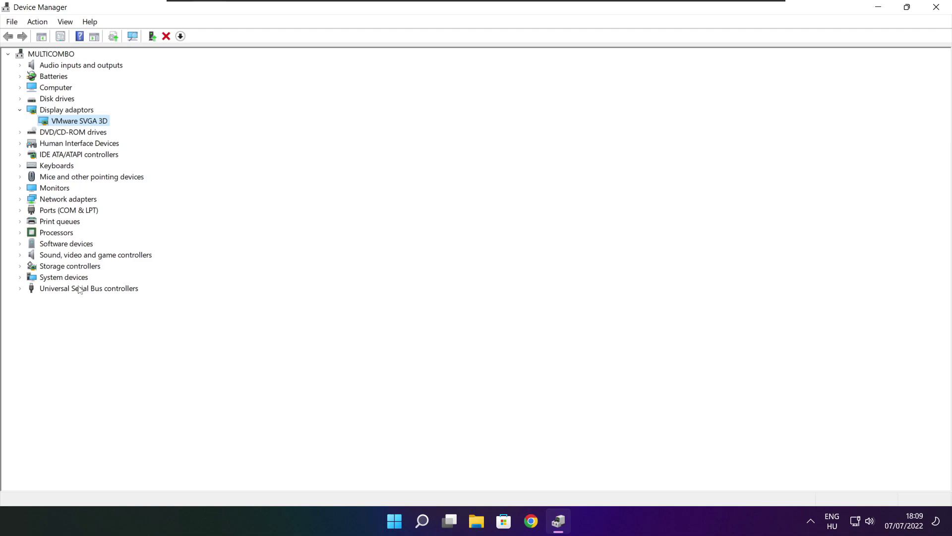
# - Run an automatic driver search for High Definition Audio Device under Sound, video and game controllers
pyautogui.click(31, 257)
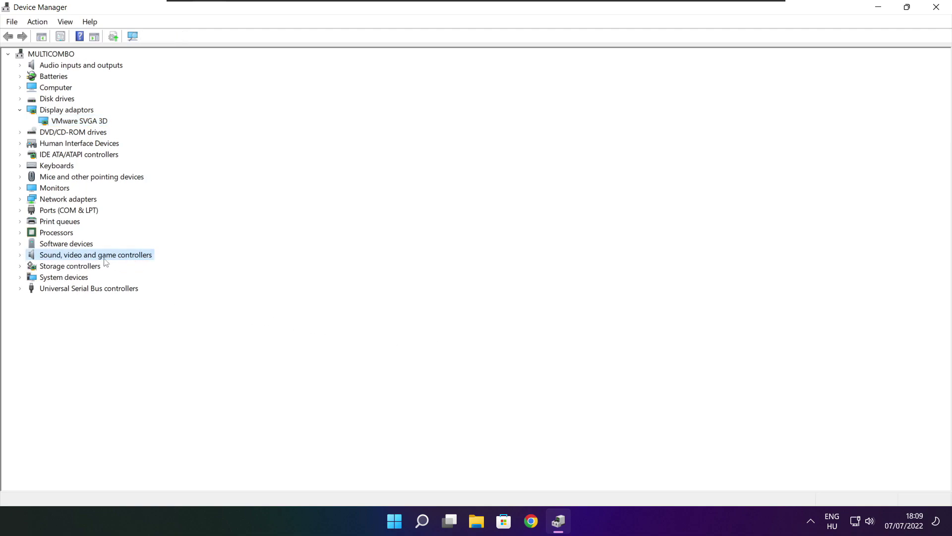
pyautogui.click(20, 256)
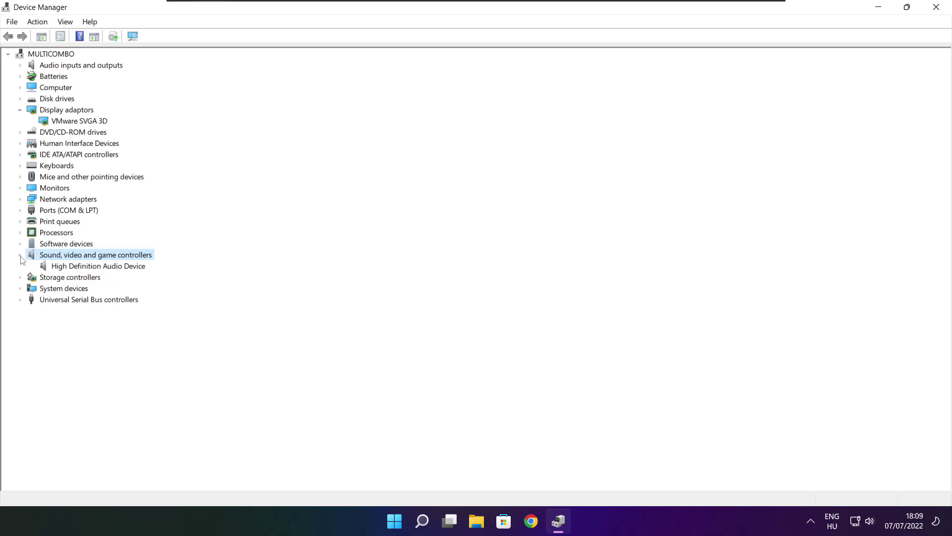
pyautogui.click(94, 268)
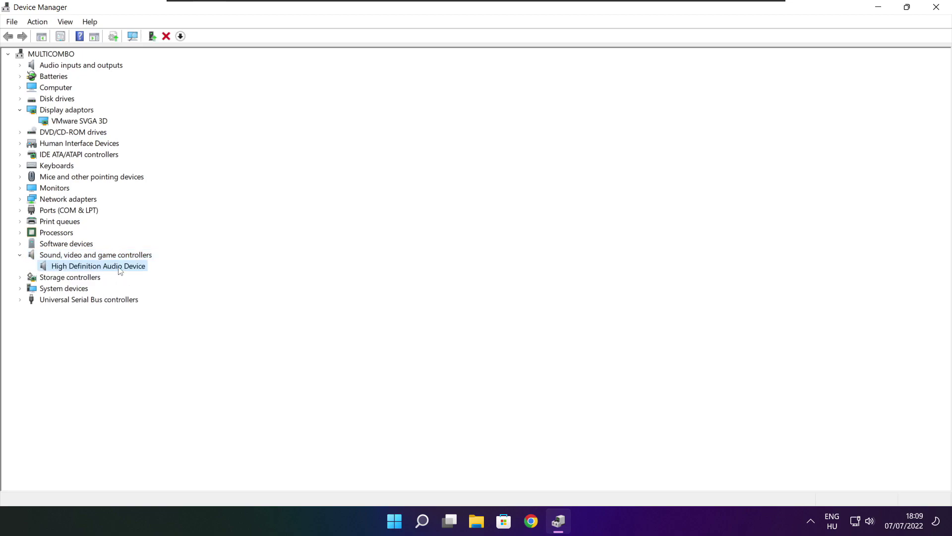
pyautogui.rightClick(92, 269)
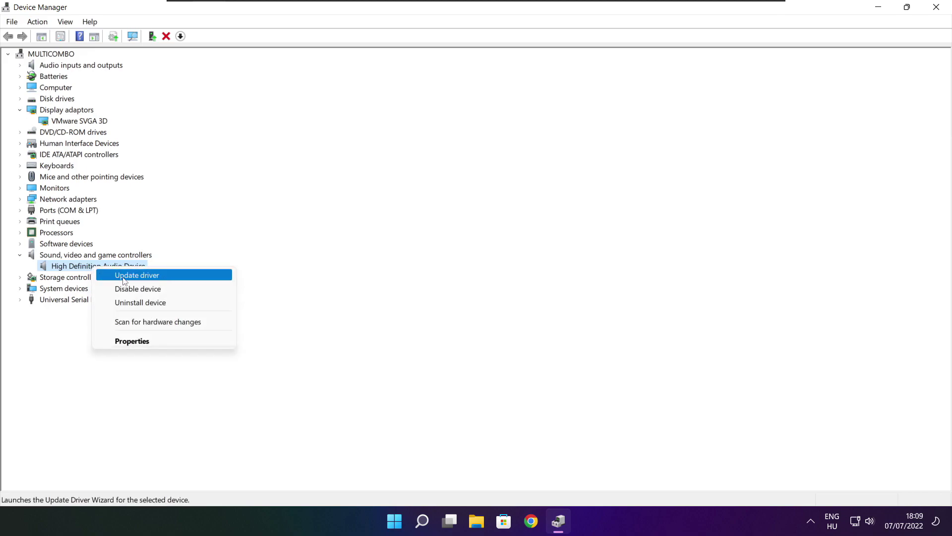
pyautogui.click(186, 280)
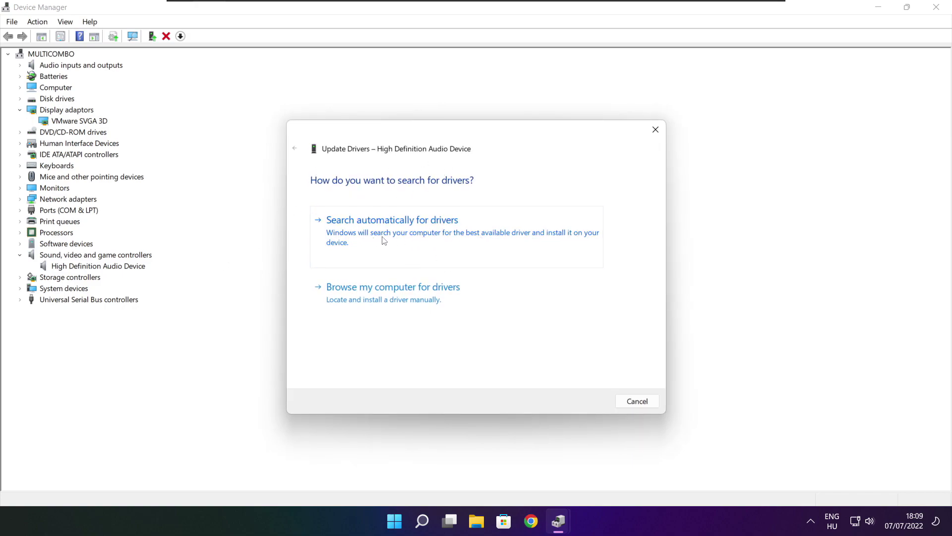
pyautogui.click(413, 236)
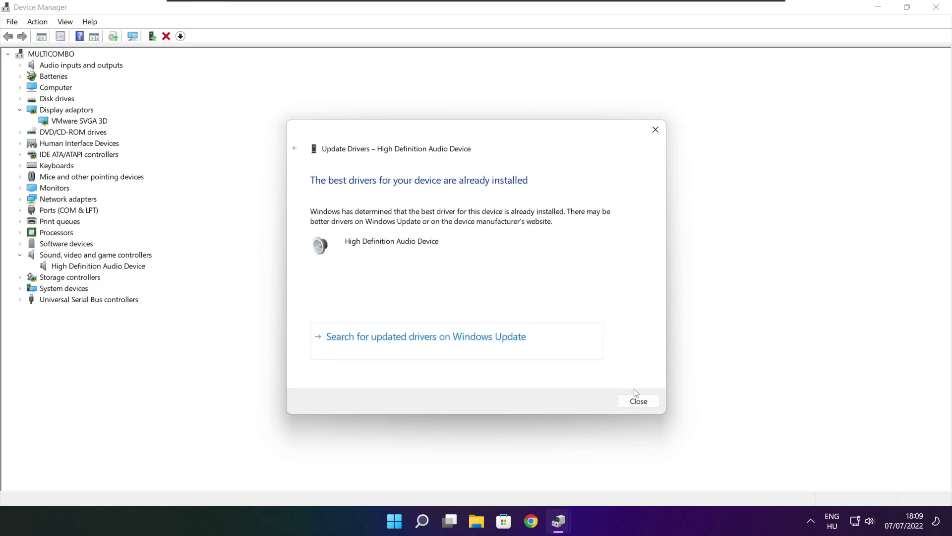
pyautogui.click(639, 402)
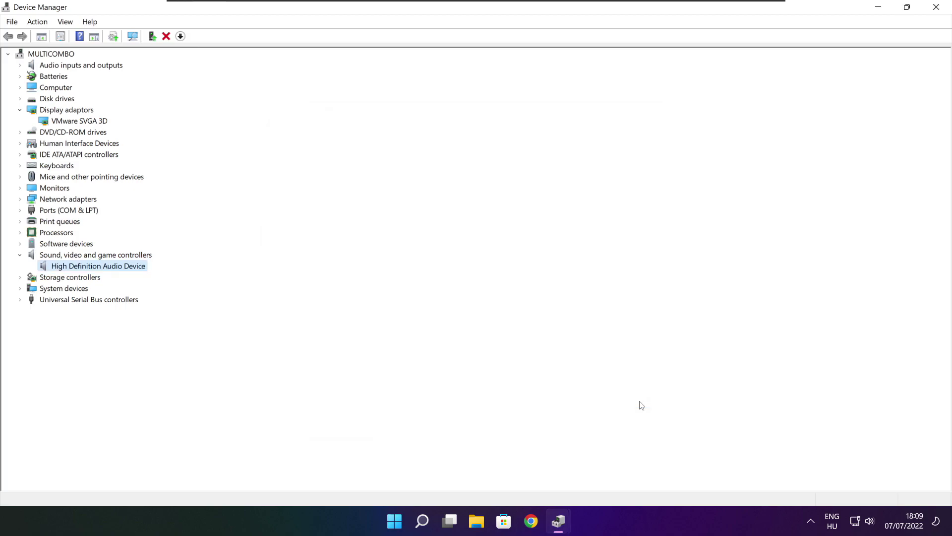
# - Switch the active power plan from Balanced to High performance via 'edit power plan'
pyautogui.click(937, 7)
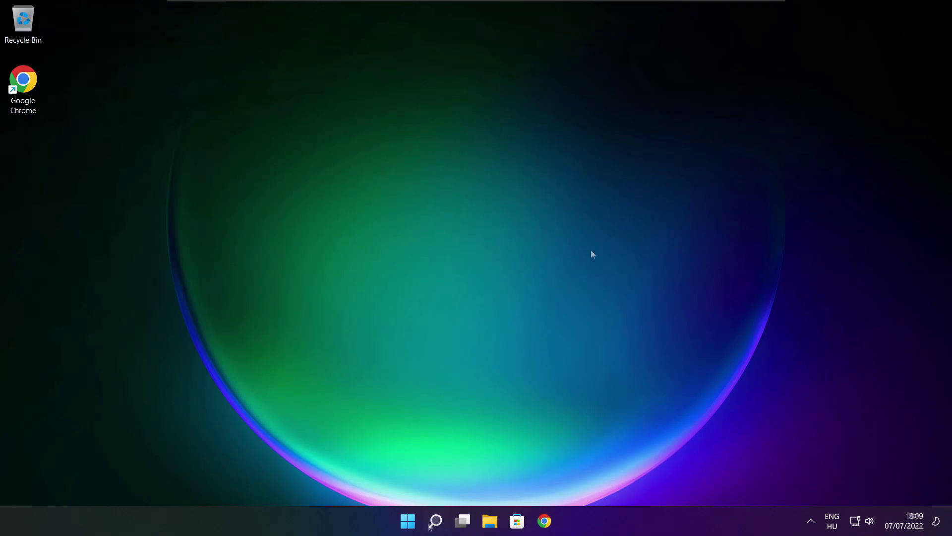
pyautogui.click(436, 524)
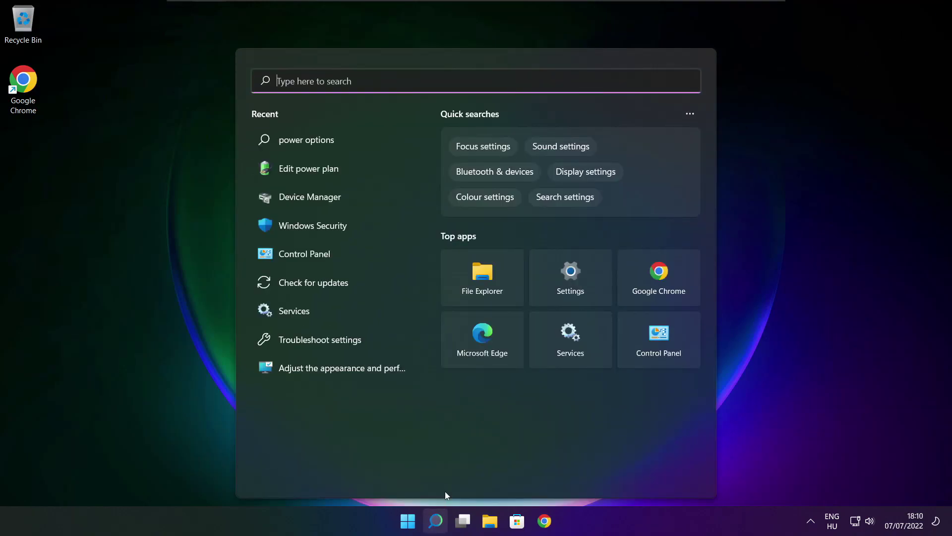
pyautogui.write('edit p')
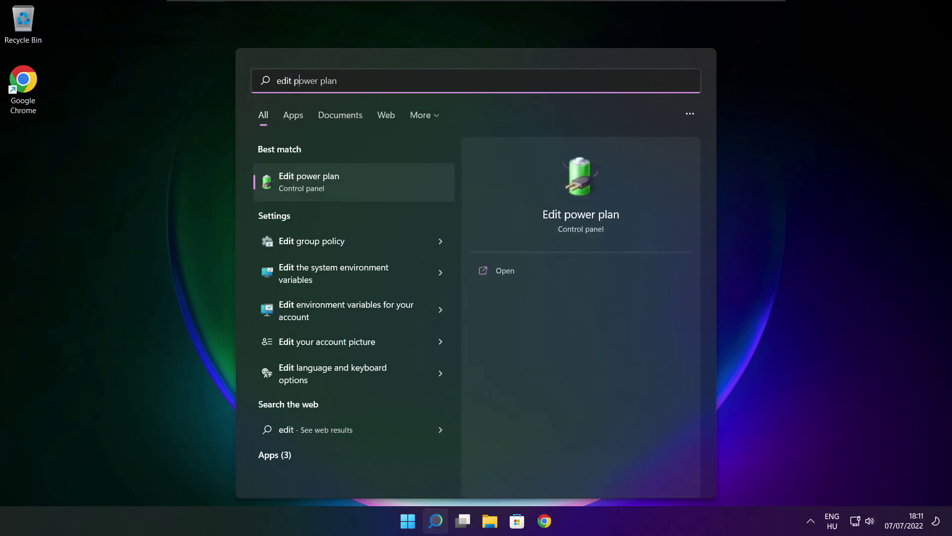
pyautogui.write('ower plan')
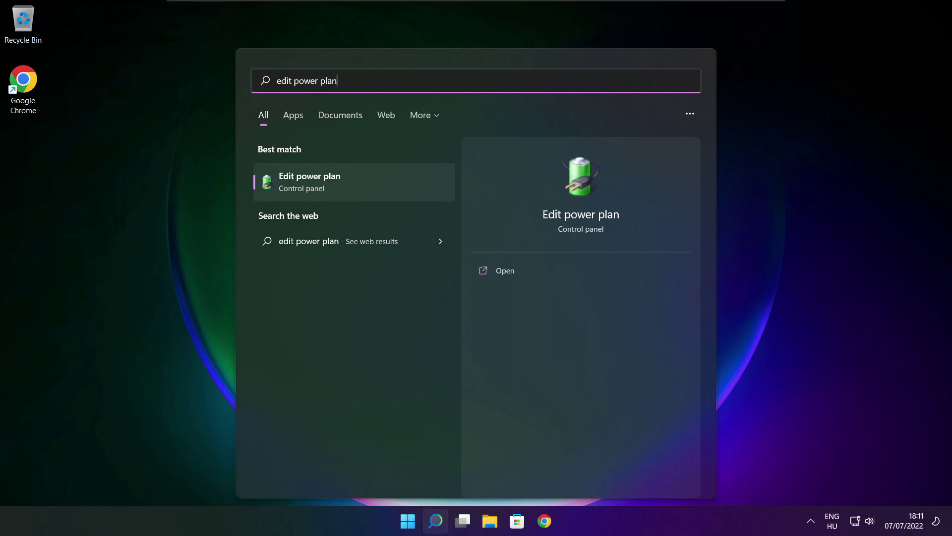
pyautogui.click(376, 184)
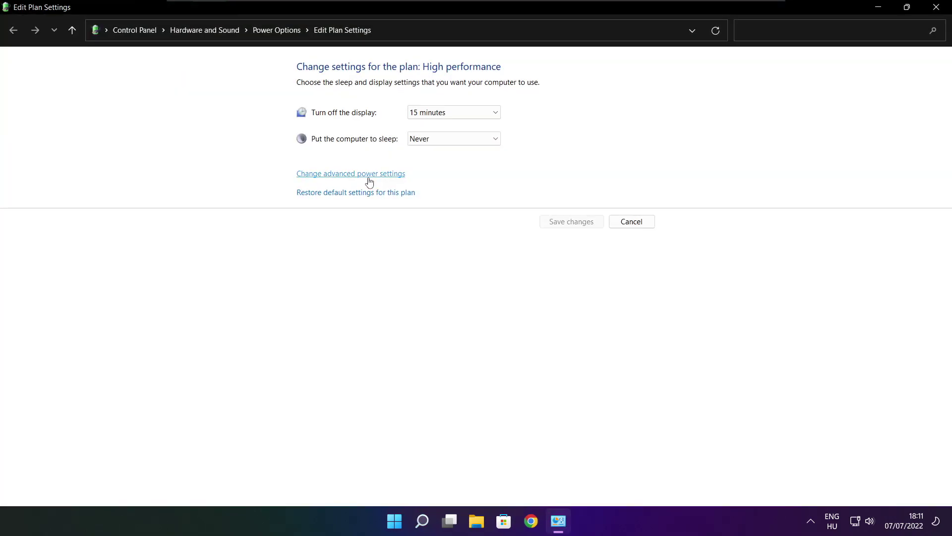
pyautogui.click(283, 37)
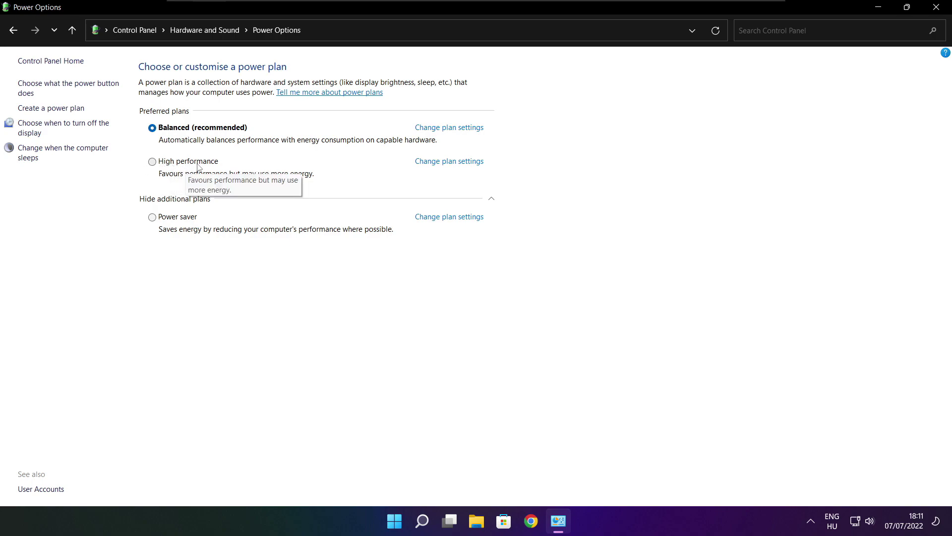
pyautogui.click(198, 167)
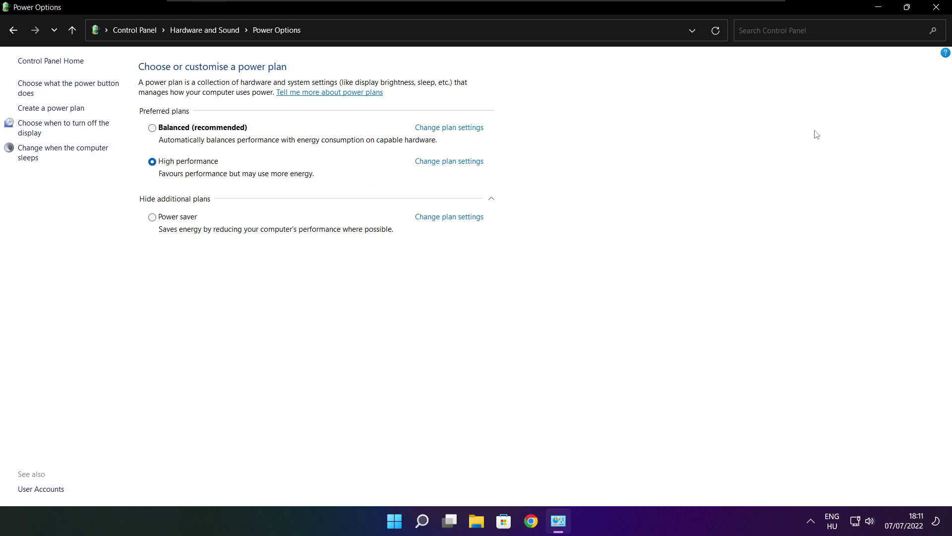
pyautogui.click(939, 7)
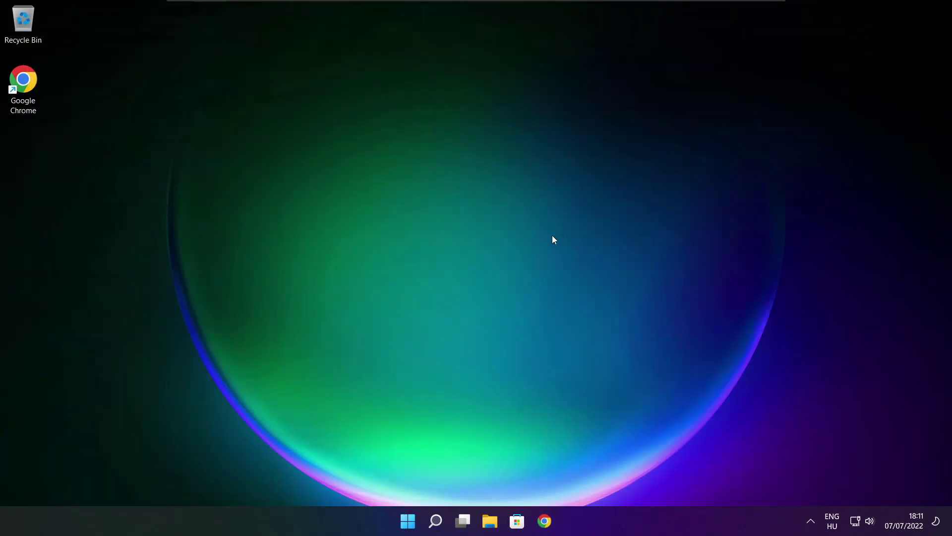
# - Check the Game Mode and Xbox Game Bar settings pages, then close Settings
pyautogui.click(439, 524)
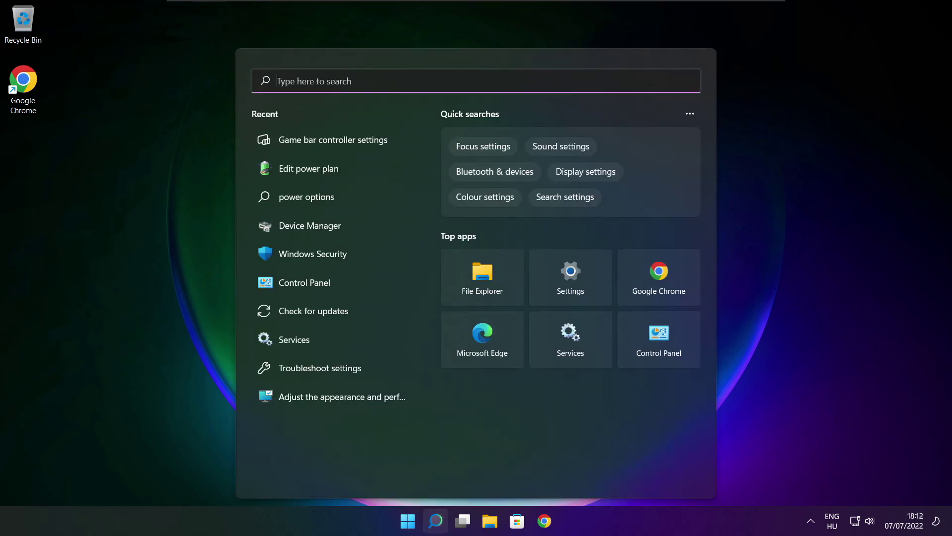
pyautogui.write('ga')
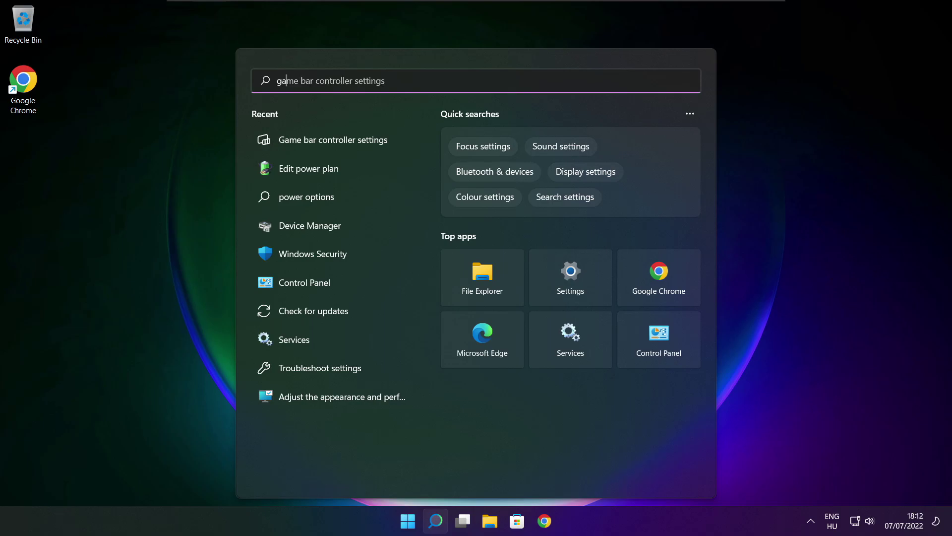
pyautogui.write('me mode settings')
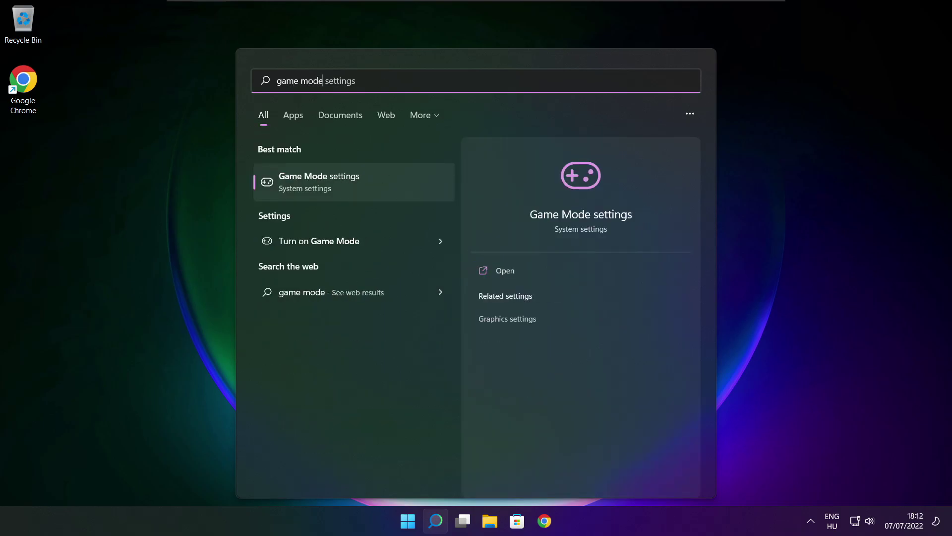
pyautogui.click(377, 181)
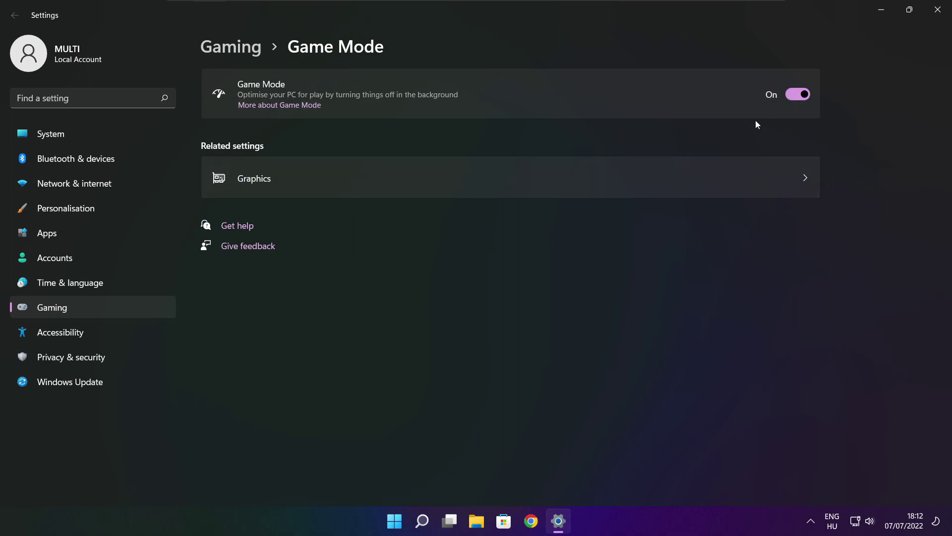
pyautogui.click(235, 53)
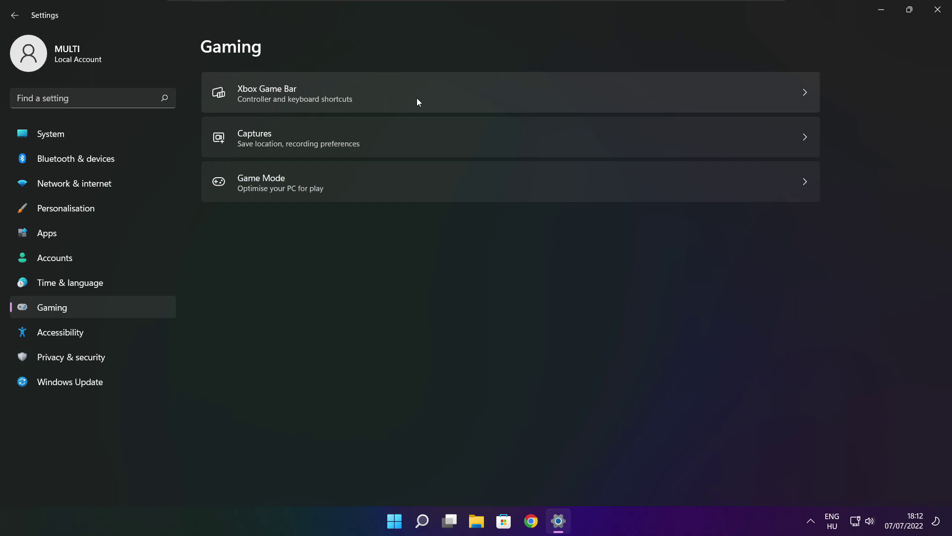
pyautogui.click(388, 100)
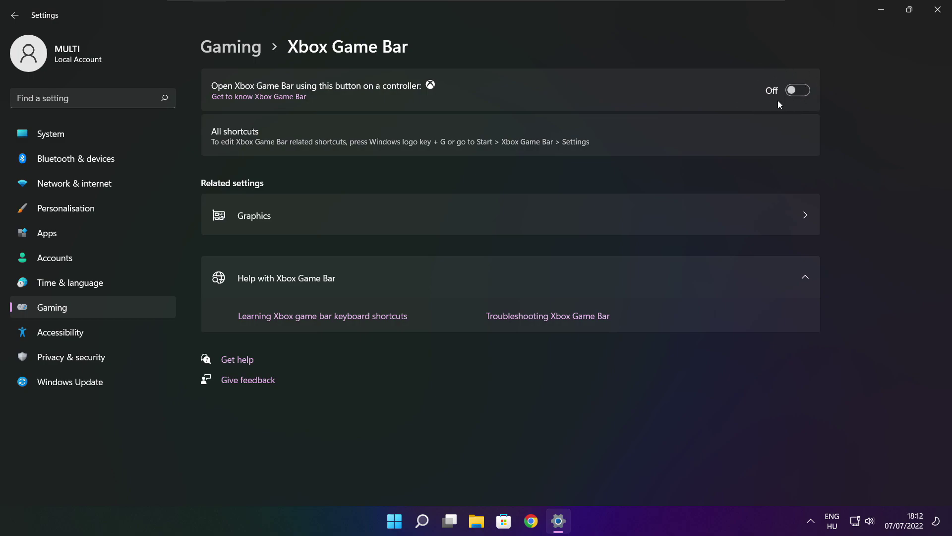
pyautogui.click(938, 15)
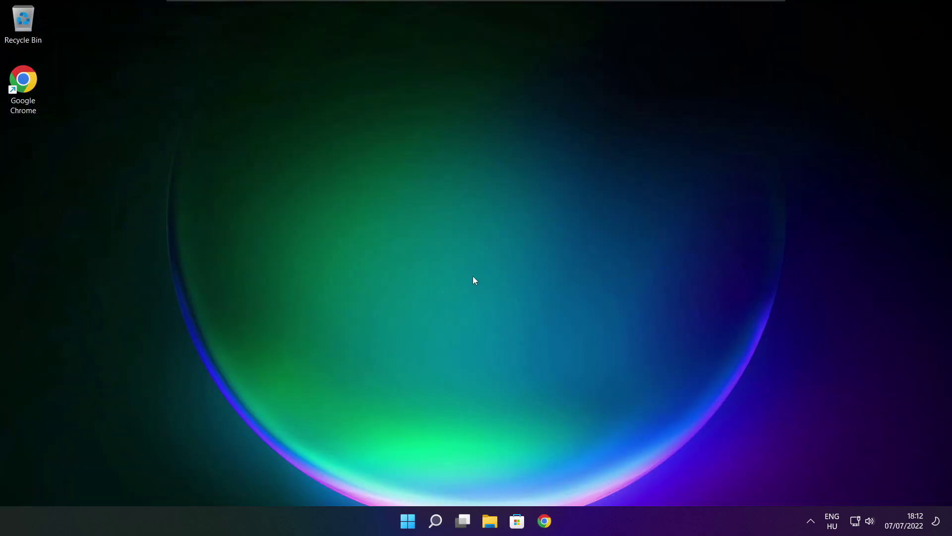
# - Launch Task Manager from the Start right-click menu and show its Startup apps list
pyautogui.rightClick(410, 520)
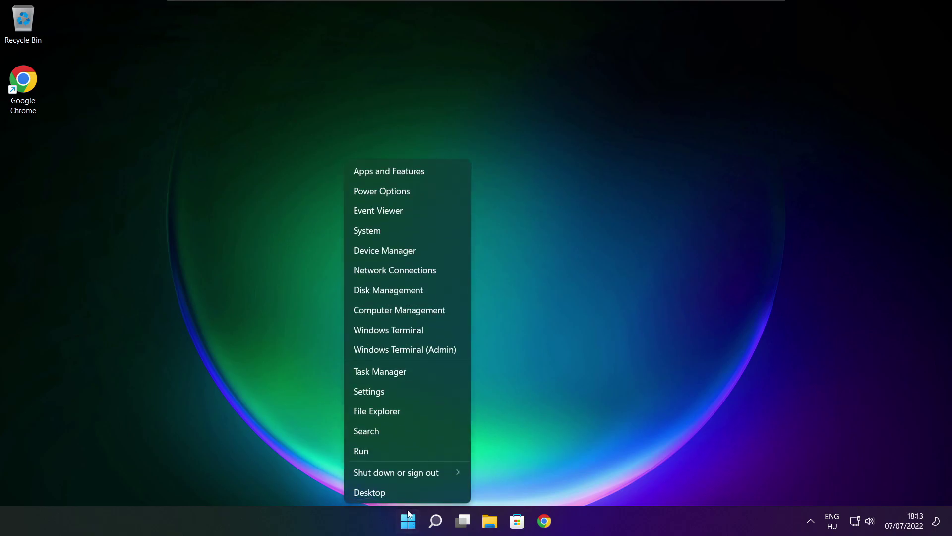
pyautogui.click(411, 372)
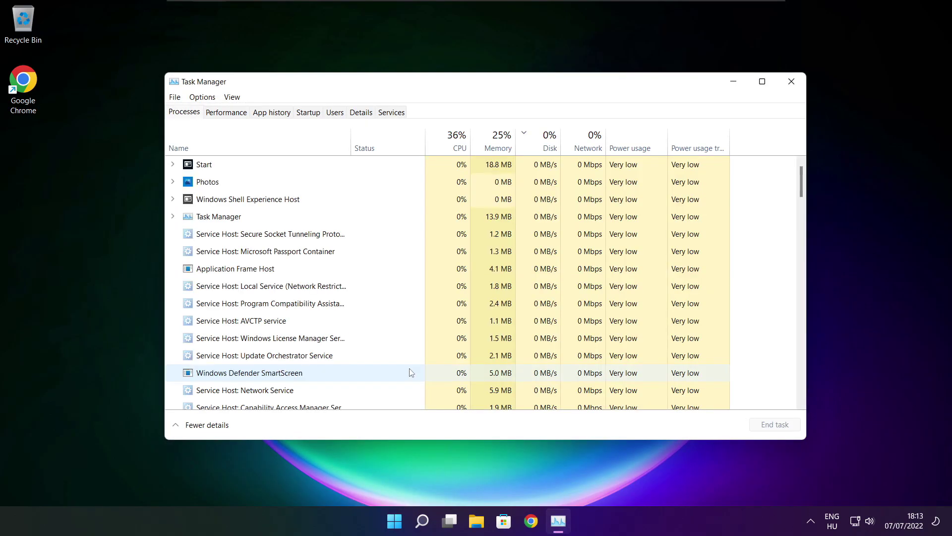
pyautogui.click(311, 114)
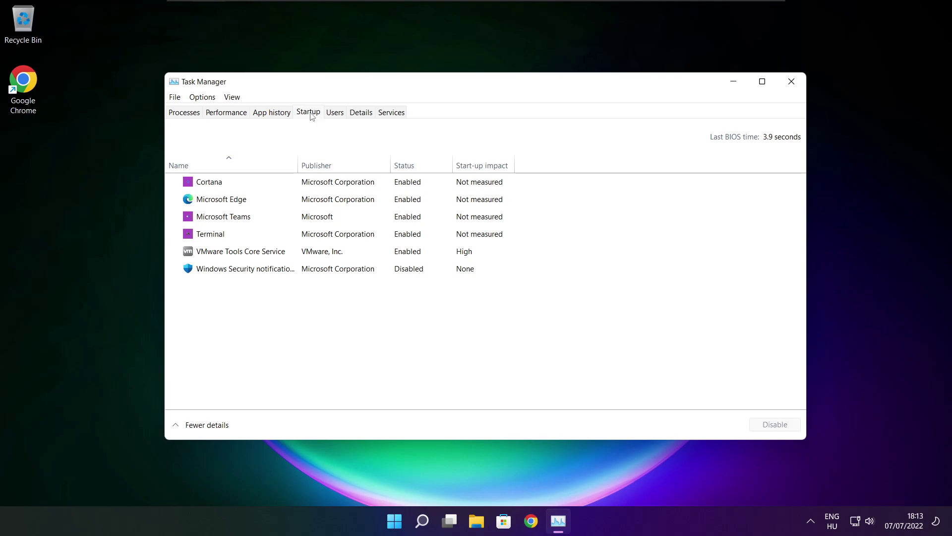
# - Disable Cortana, Microsoft Edge, Microsoft Teams and Terminal at startup, then close Task Manager
pyautogui.click(365, 186)
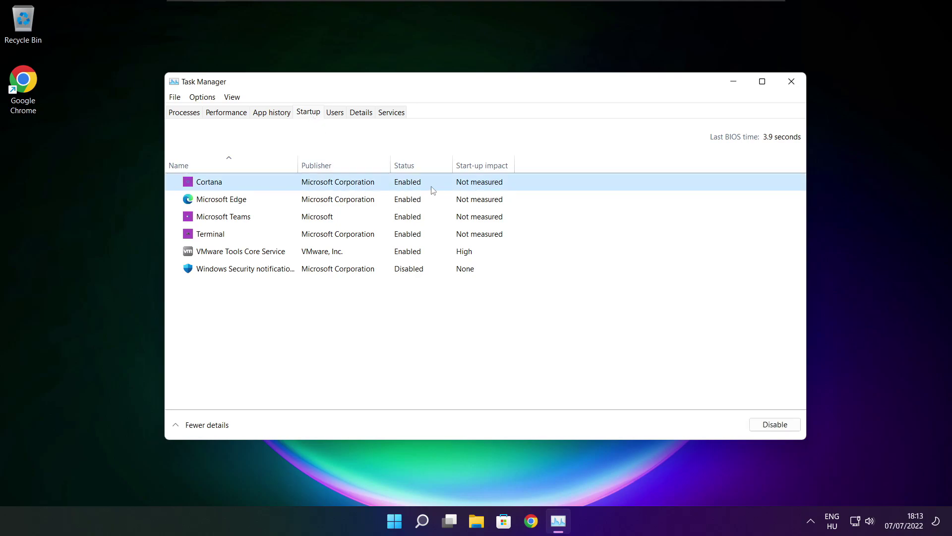
pyautogui.click(776, 428)
pyautogui.click(292, 204)
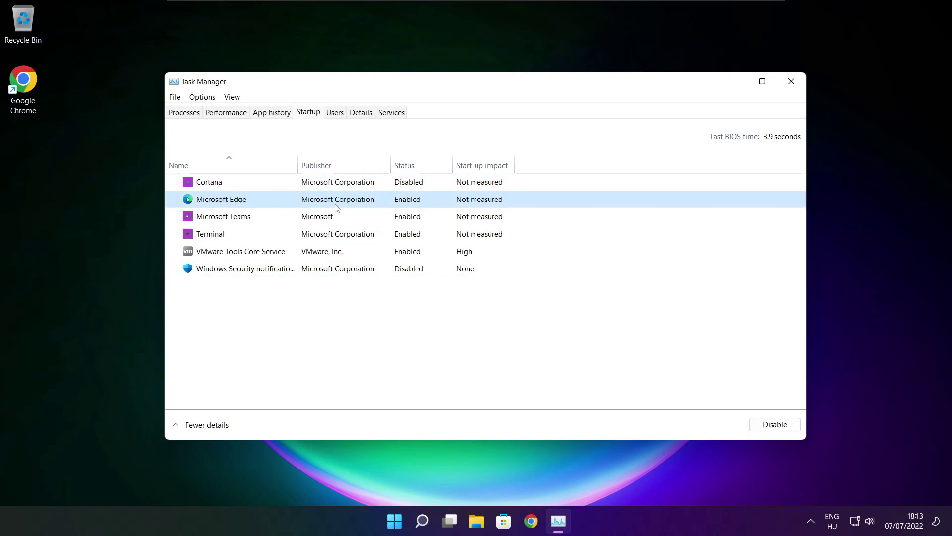
pyautogui.click(774, 425)
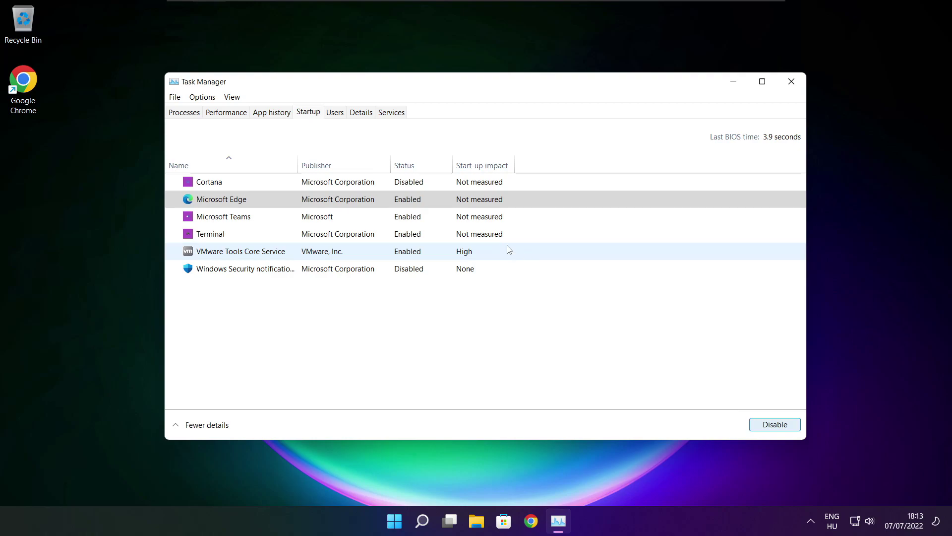
pyautogui.click(422, 220)
pyautogui.click(796, 426)
pyautogui.click(348, 241)
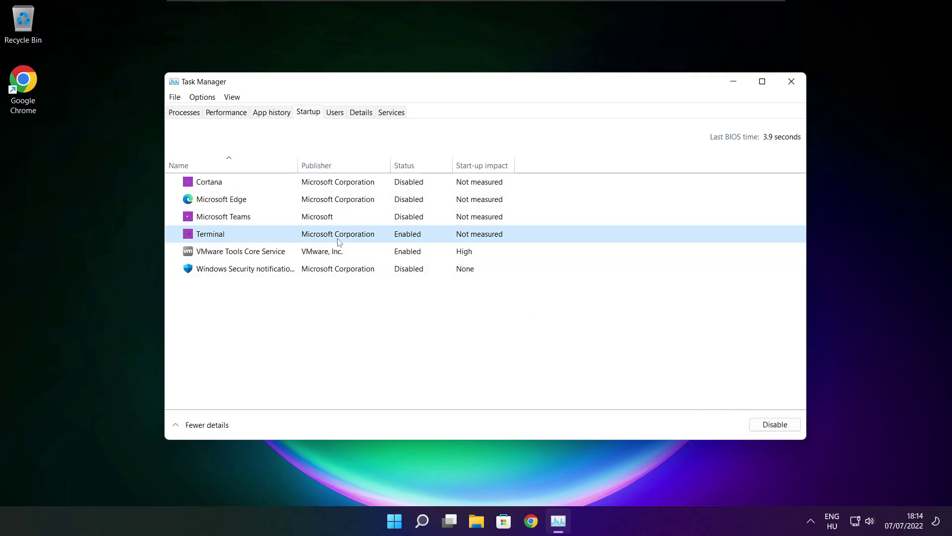
pyautogui.click(787, 427)
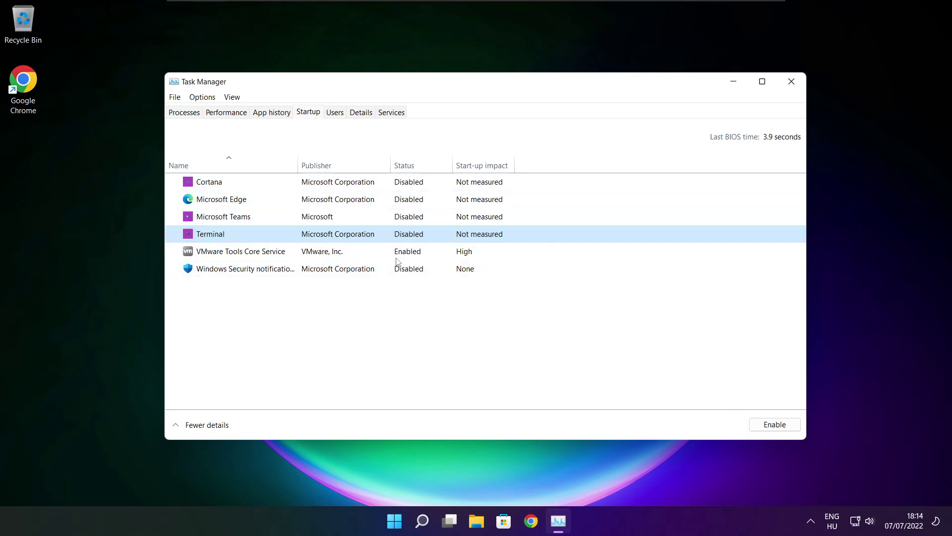
pyautogui.click(792, 81)
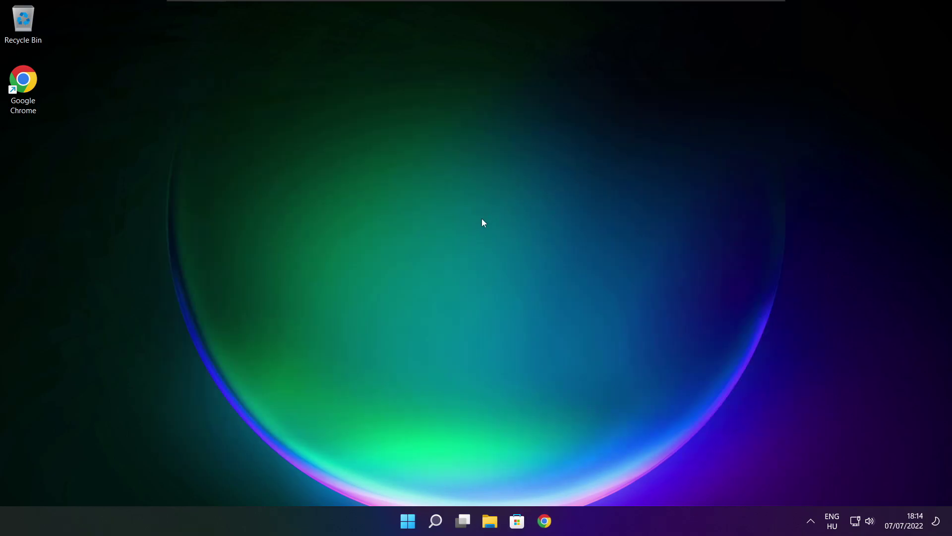
# - Analyse drive C: (9% fragmented) in Optimise Drives and start optimising it
pyautogui.click(437, 527)
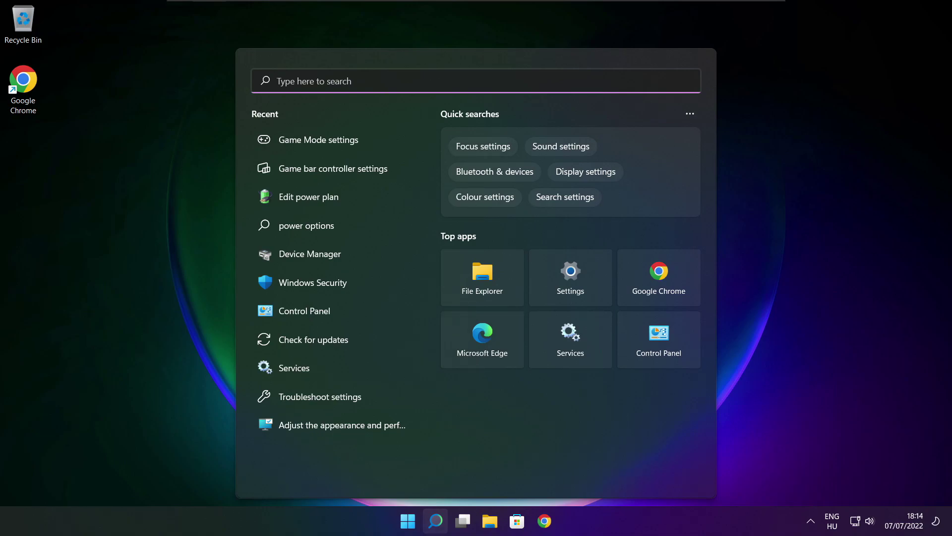
pyautogui.write('optimi')
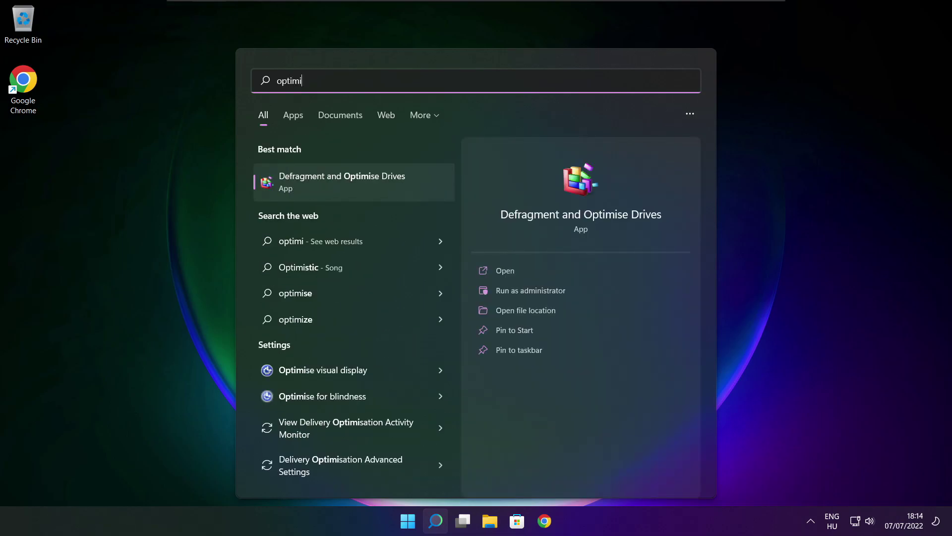
pyautogui.write('se')
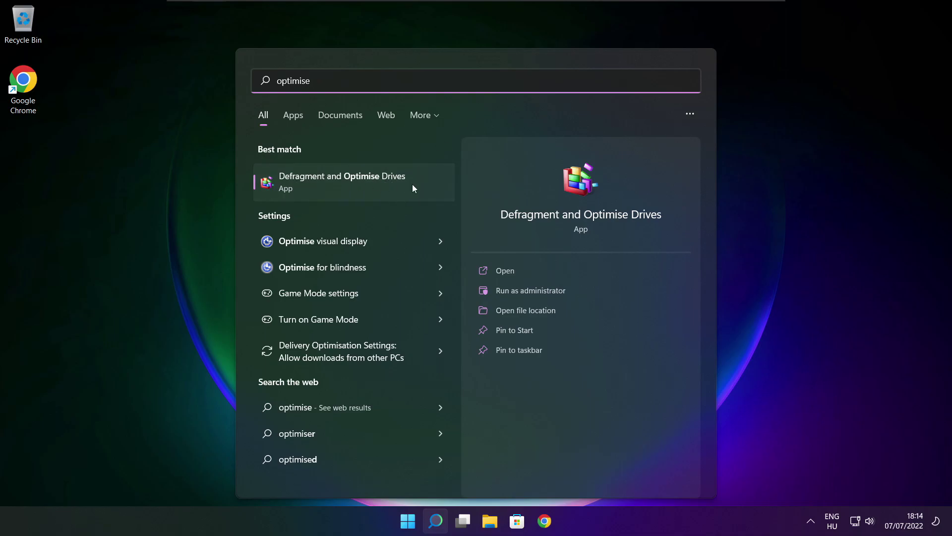
pyautogui.click(365, 181)
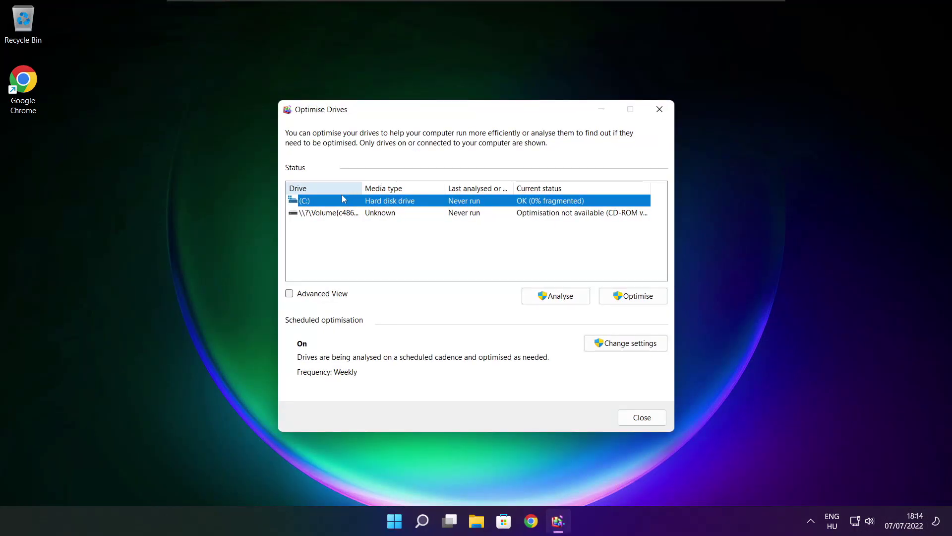
pyautogui.click(550, 296)
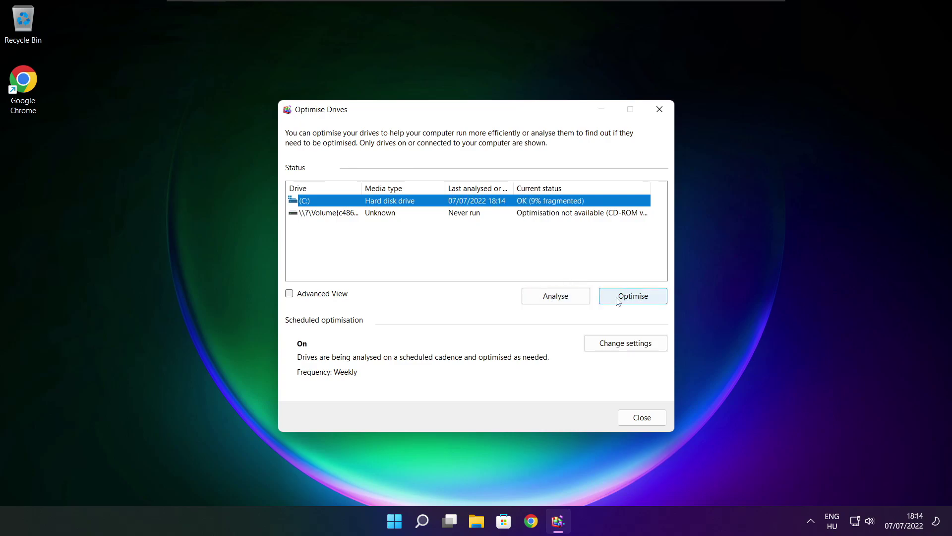
pyautogui.click(639, 300)
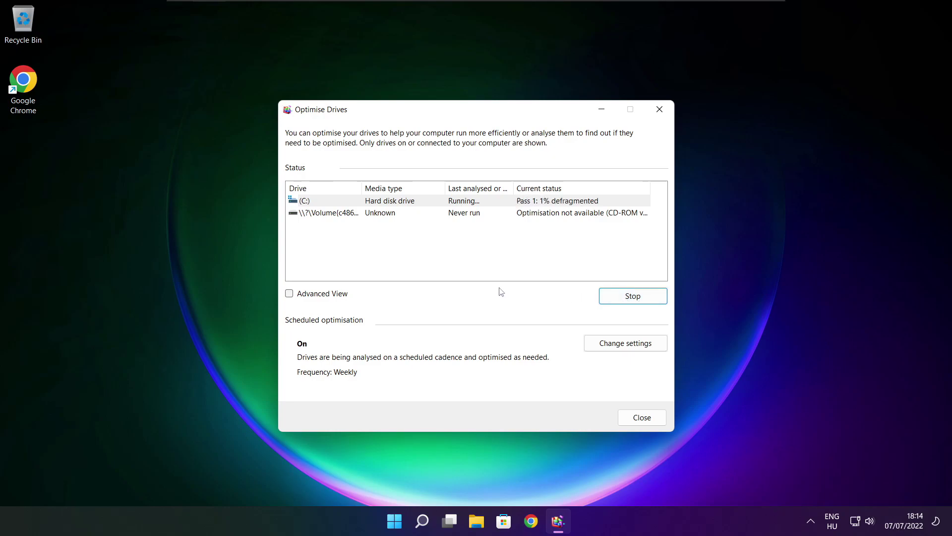
pyautogui.hotkey('alt', 'F4')
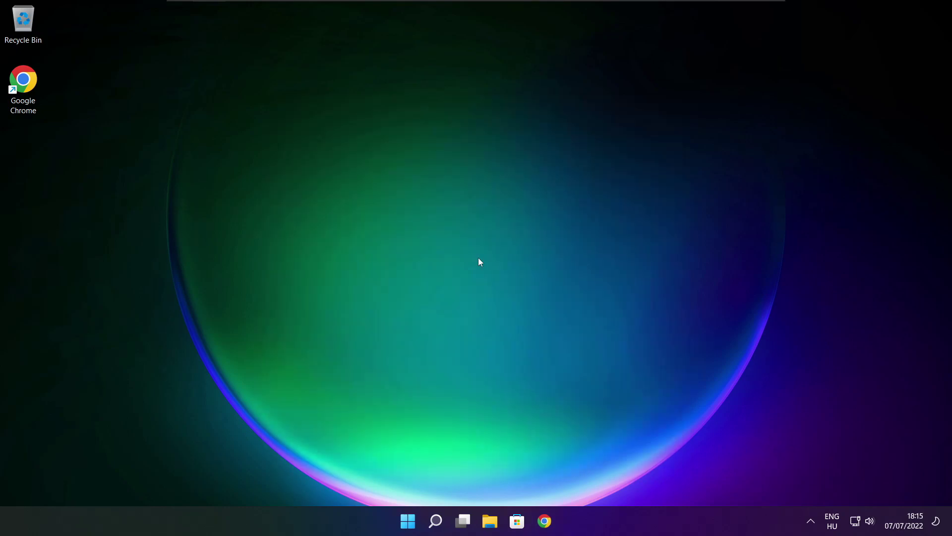
# - Run Check for updates on the Windows Update page and close Settings
pyautogui.click(435, 521)
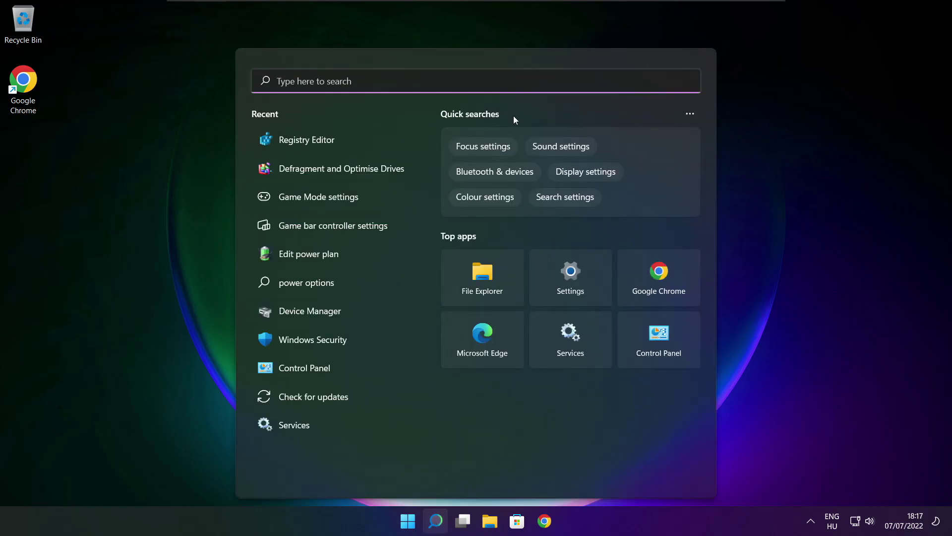
pyautogui.write('updates')
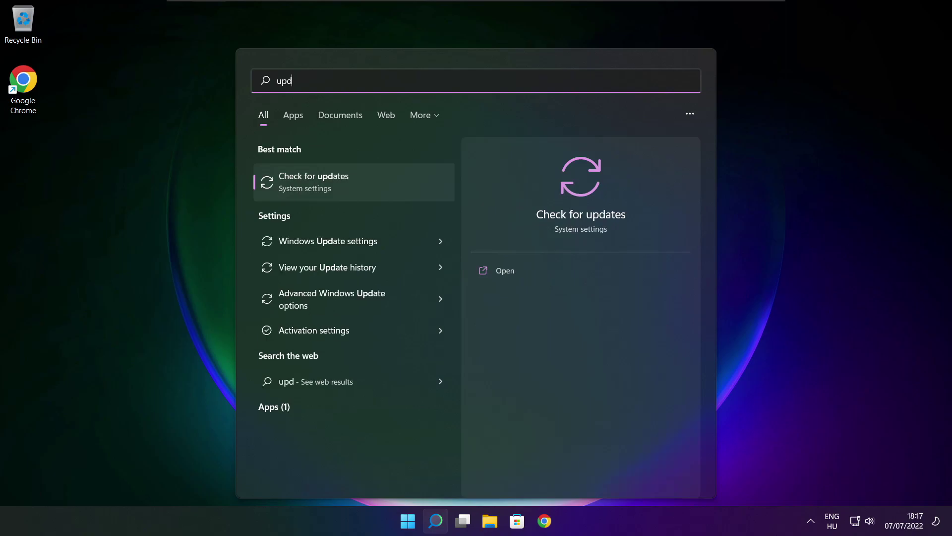
pyautogui.click(346, 184)
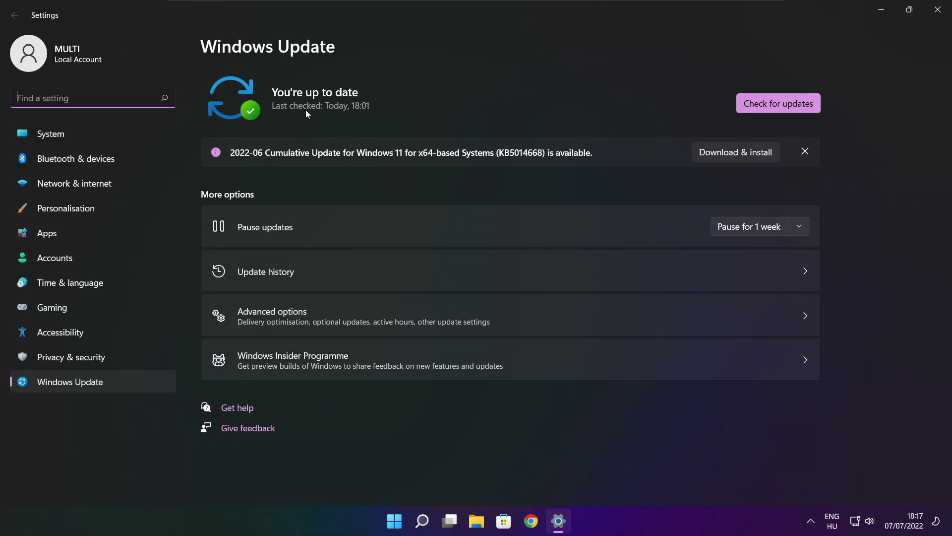
pyautogui.click(779, 104)
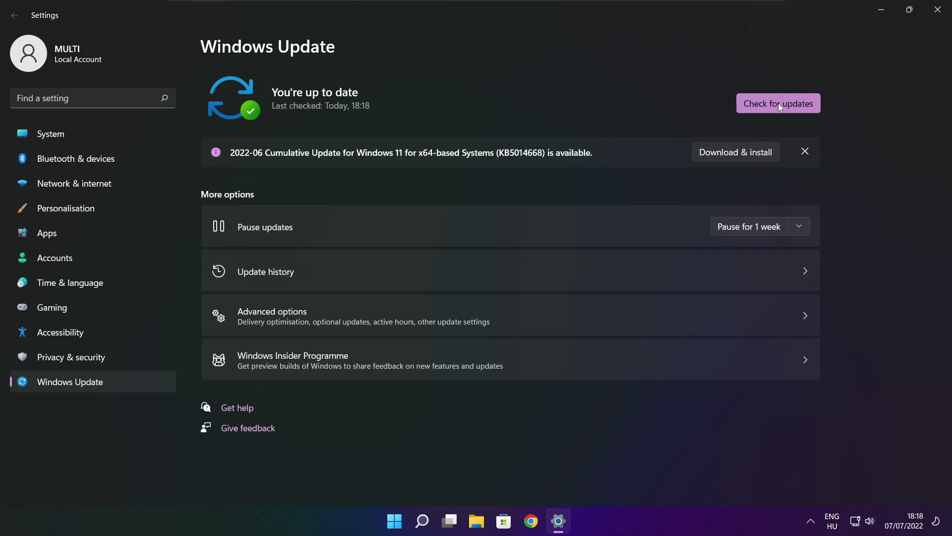
pyautogui.click(936, 15)
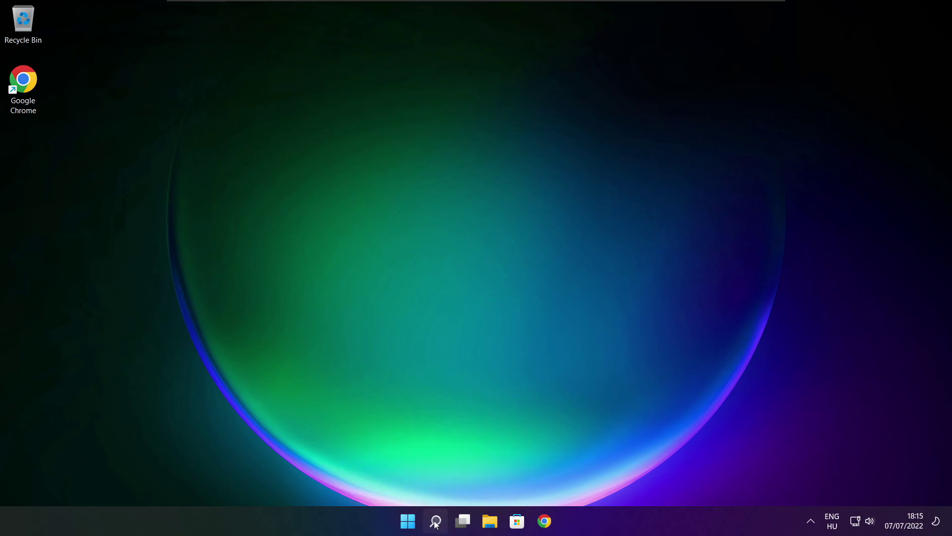
# - Open Registry Editor and navigate to HKEY_CURRENT_USER\System\GameConfigStore
pyautogui.click(436, 520)
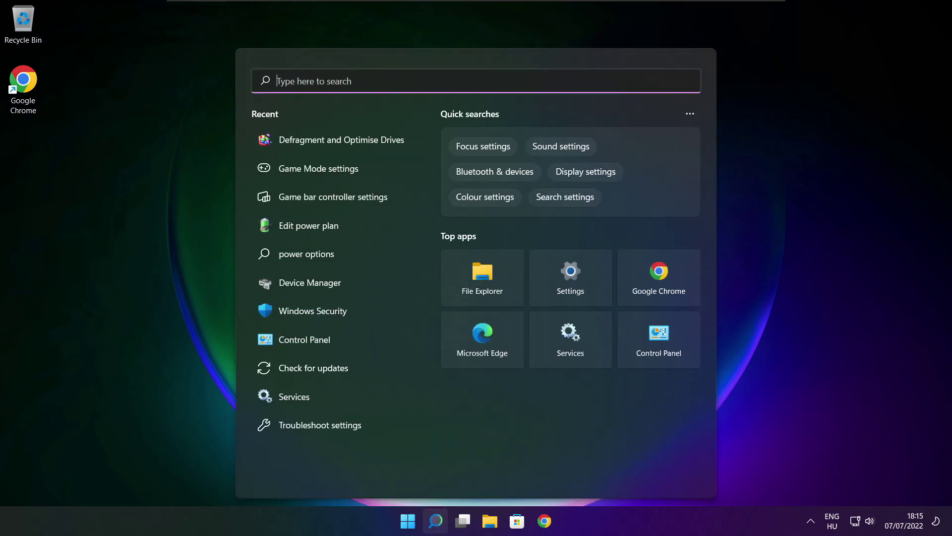
pyautogui.write('regedit')
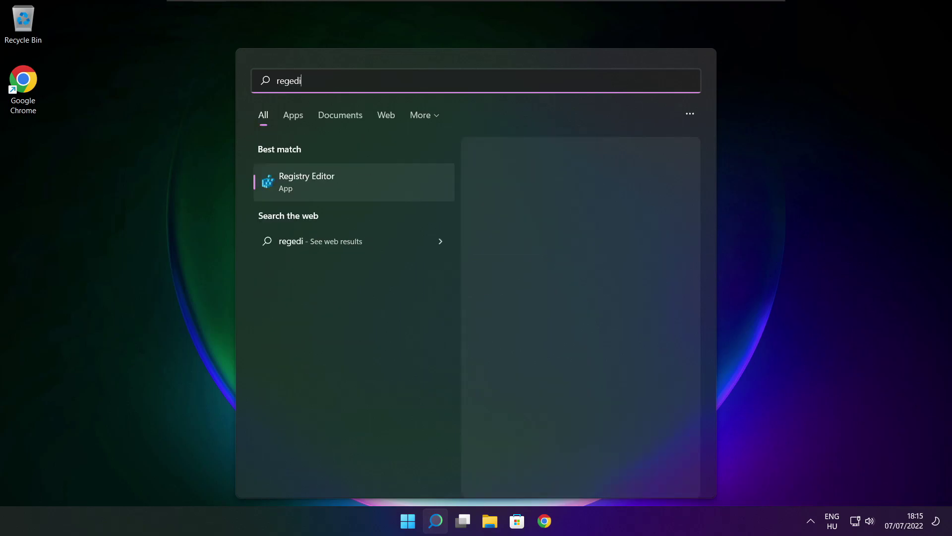
pyautogui.click(362, 180)
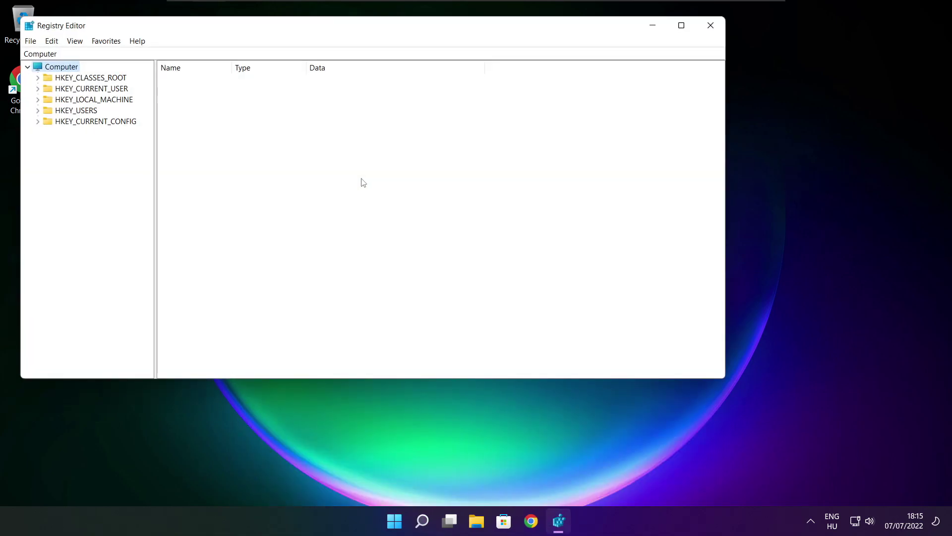
pyautogui.moveTo(285, 28); pyautogui.dragTo(385, 100)
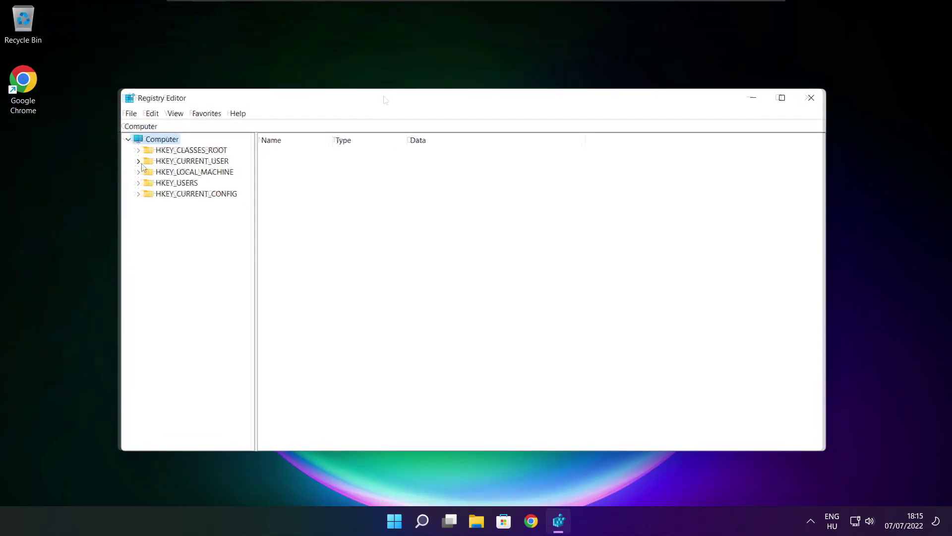
pyautogui.click(145, 162)
pyautogui.click(139, 162)
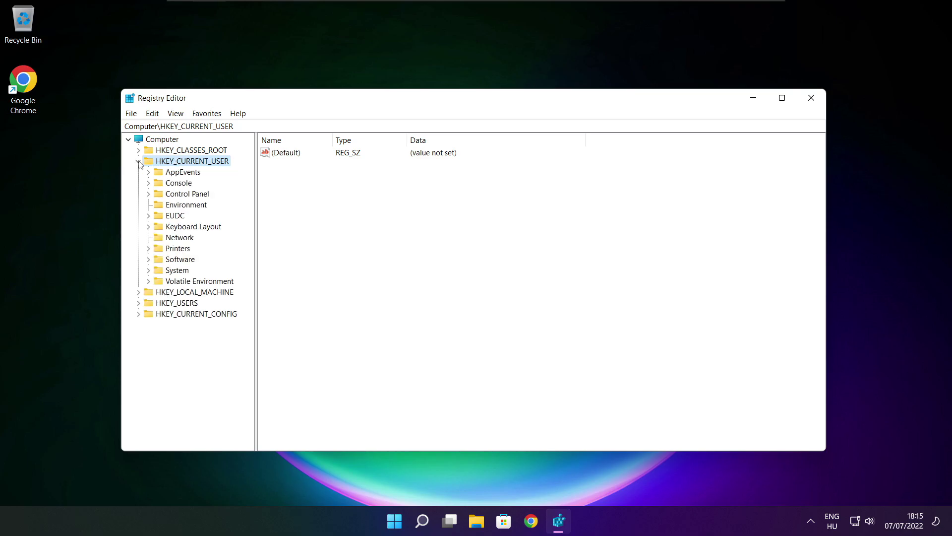
pyautogui.click(167, 272)
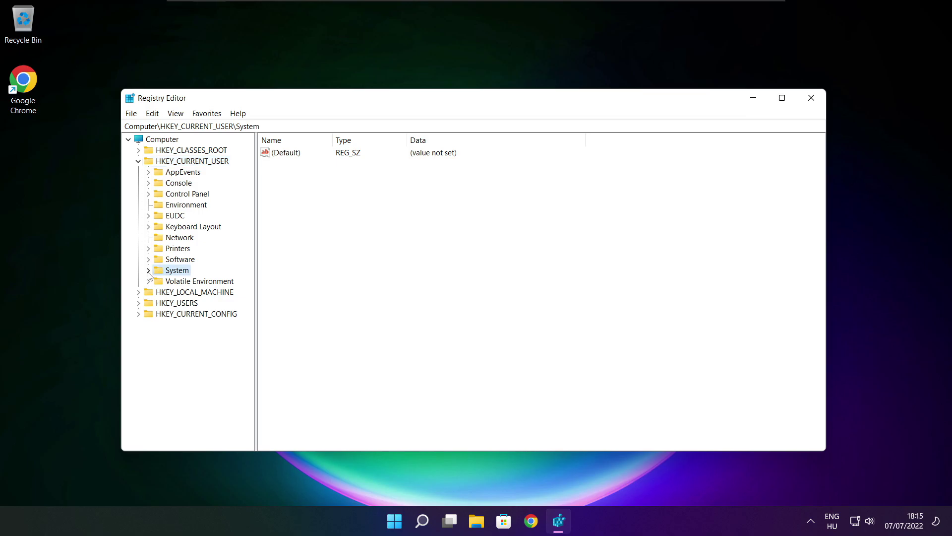
pyautogui.click(148, 270)
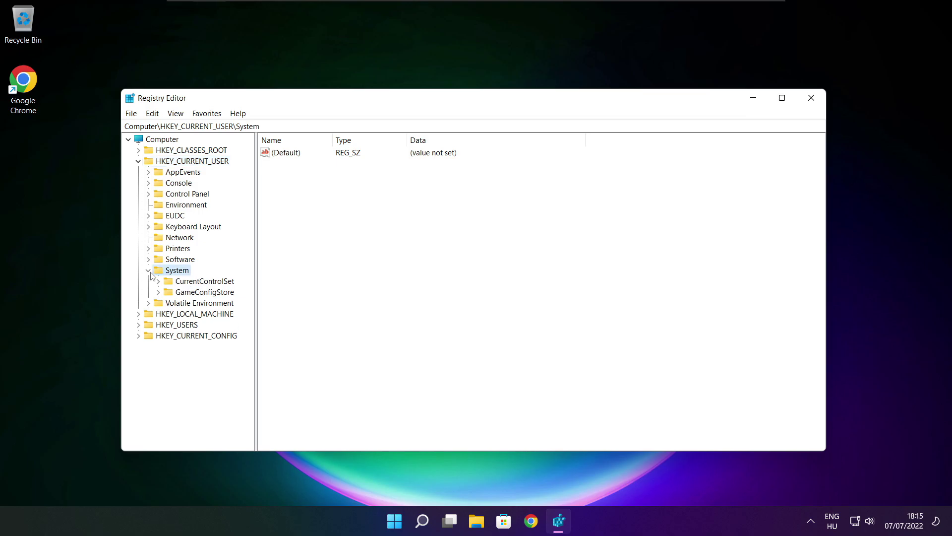
pyautogui.click(218, 294)
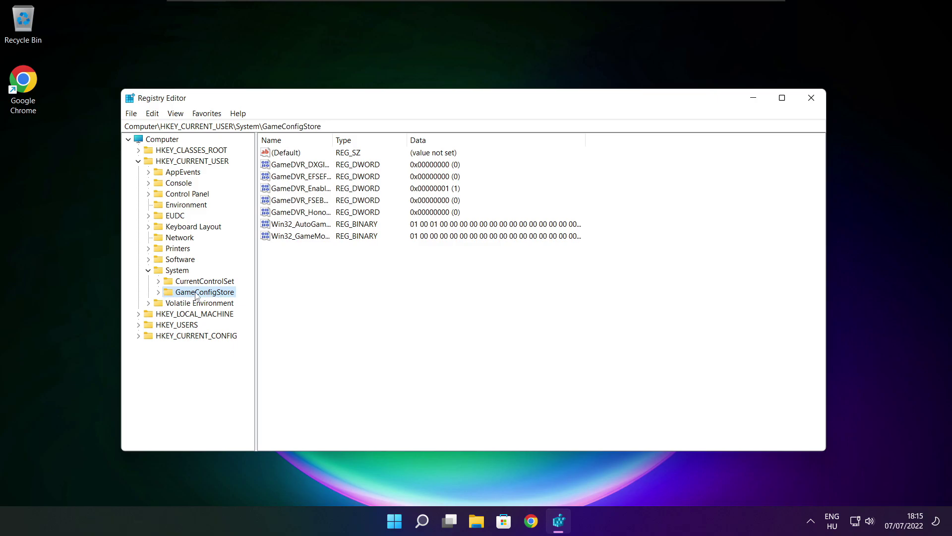
# - Set GameDVR_Enabled to 0 and collapse the HKEY_CURRENT_USER branch
pyautogui.moveTo(333, 139); pyautogui.dragTo(417, 138)
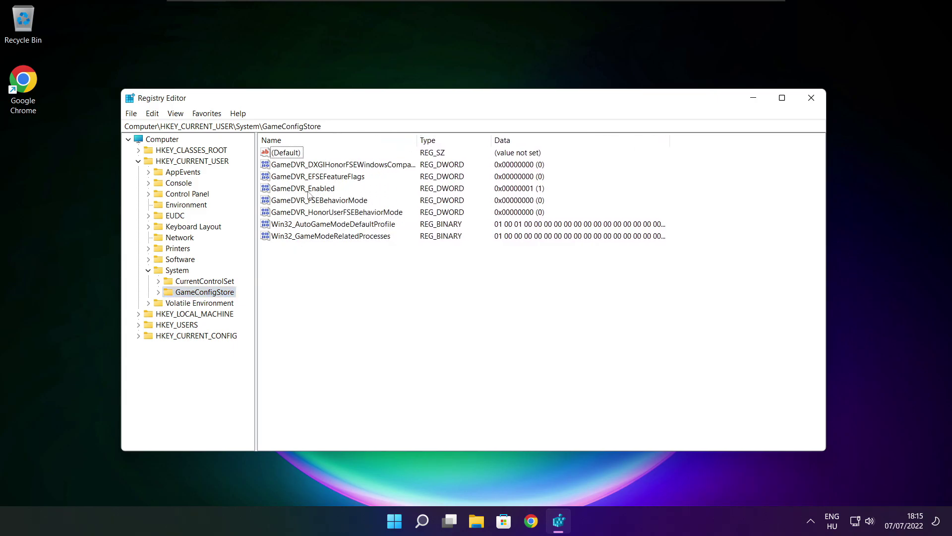
pyautogui.click(314, 191)
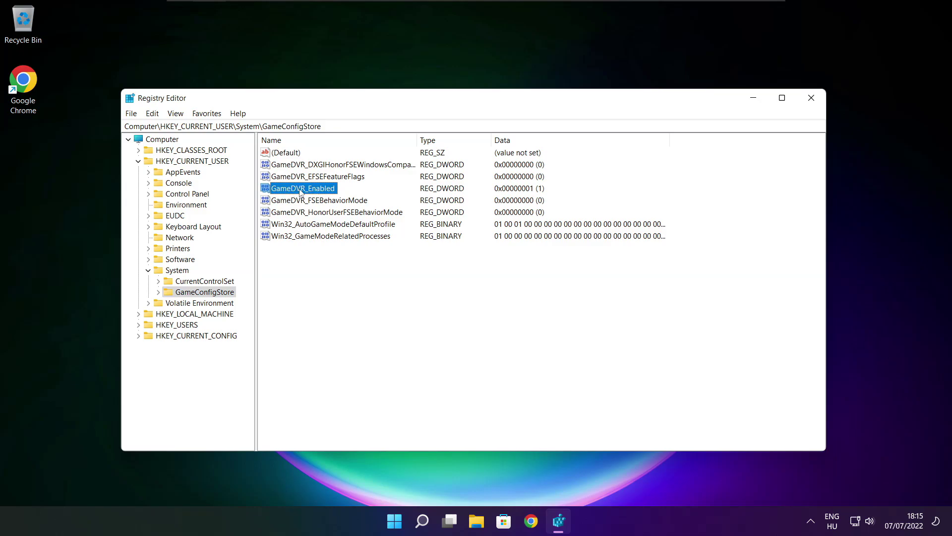
pyautogui.doubleClick(301, 191)
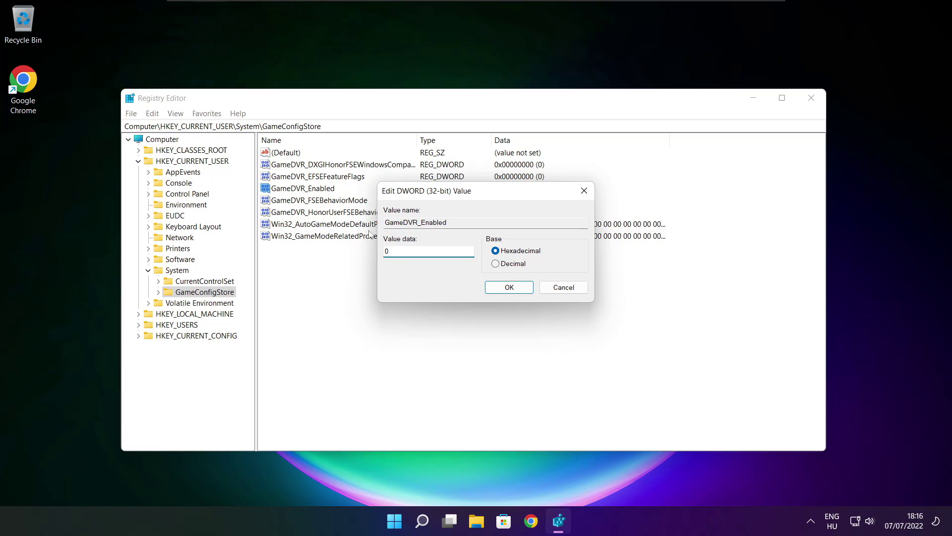
pyautogui.click(511, 291)
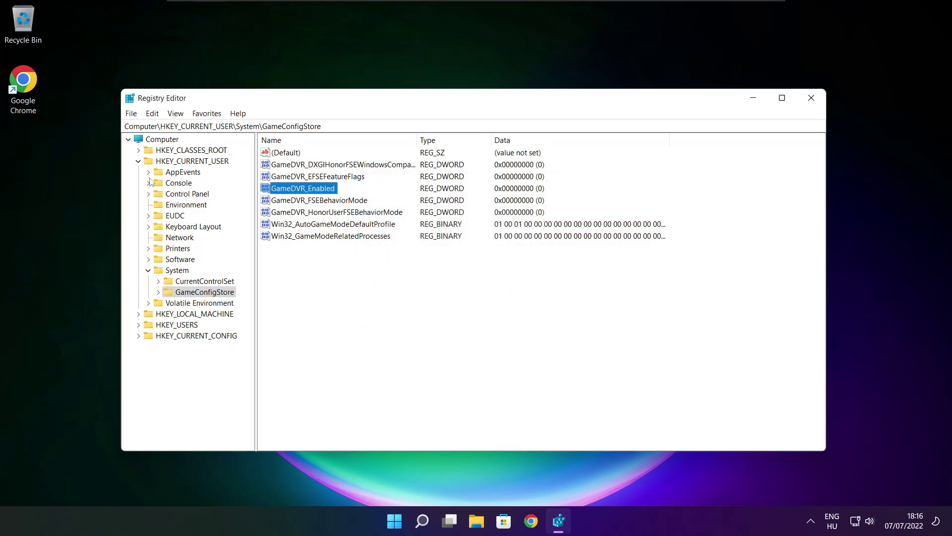
pyautogui.click(139, 161)
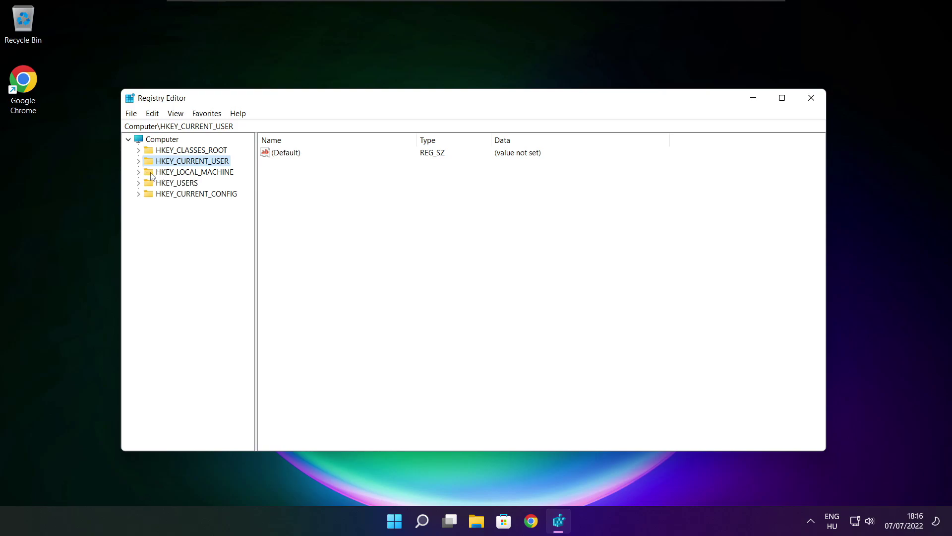
# - Expand HKEY_LOCAL_MACHINE\SOFTWARE\Microsoft in the key tree
pyautogui.click(152, 173)
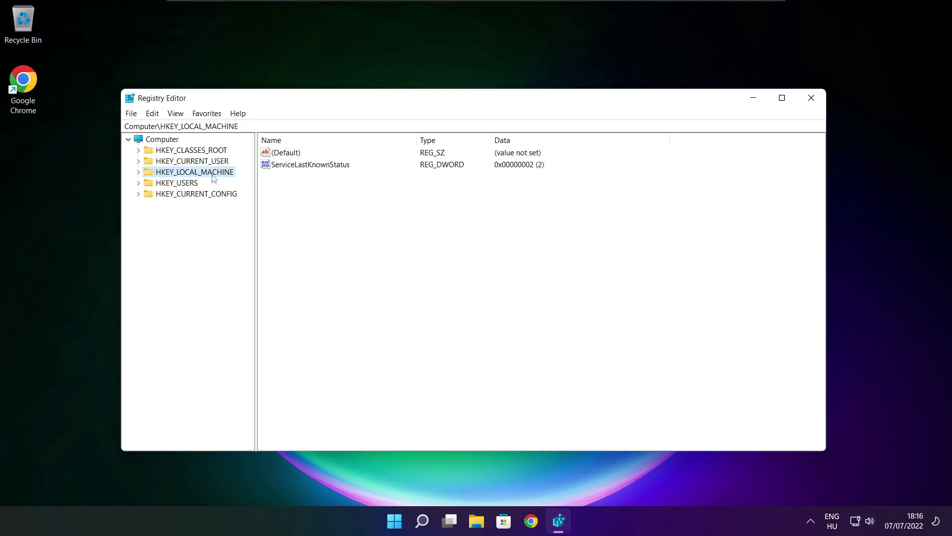
pyautogui.click(138, 172)
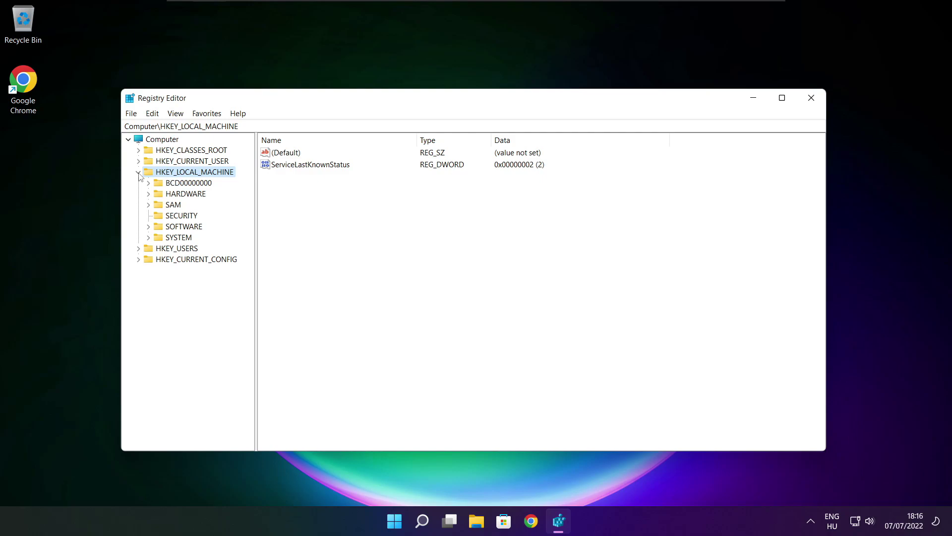
pyautogui.click(171, 227)
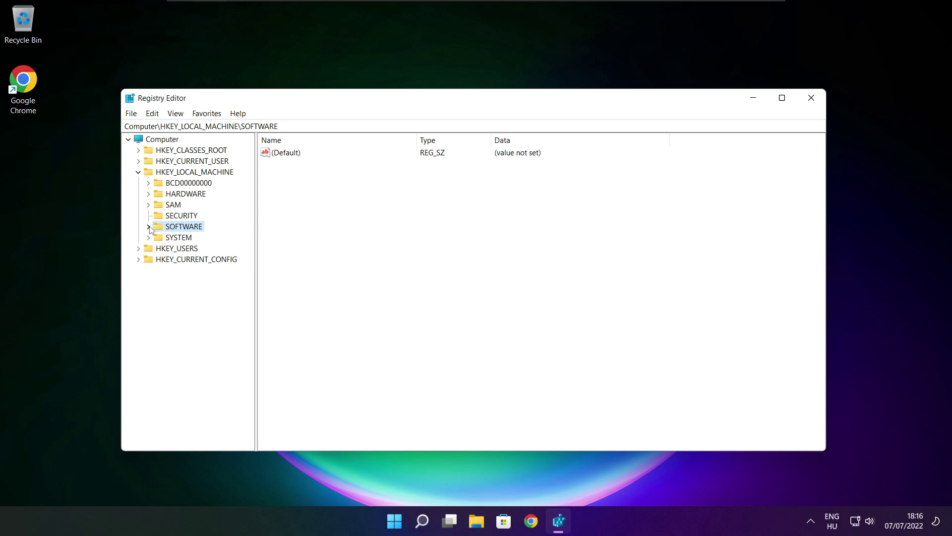
pyautogui.click(148, 227)
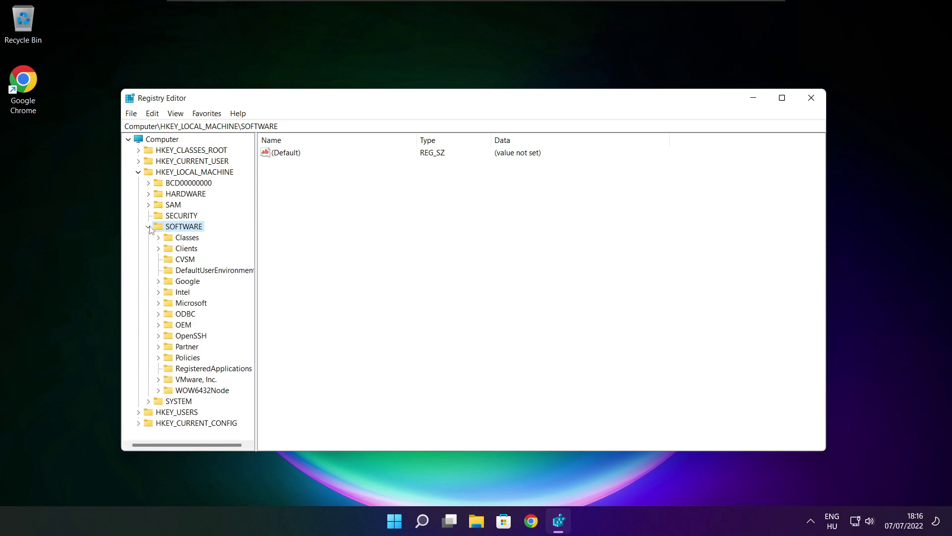
pyautogui.click(178, 305)
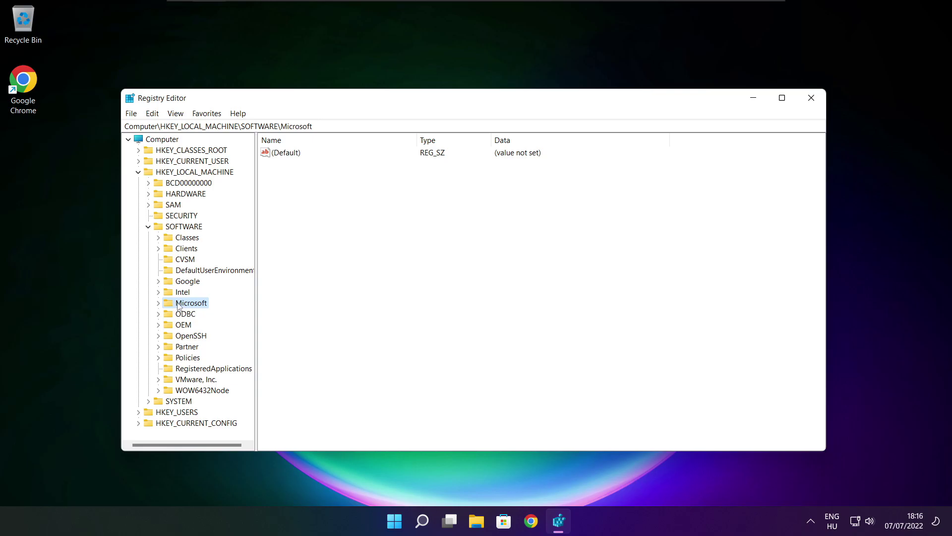
pyautogui.click(159, 304)
pyautogui.scroll(-18, 193, 298)
pyautogui.scroll(-20, 195, 296)
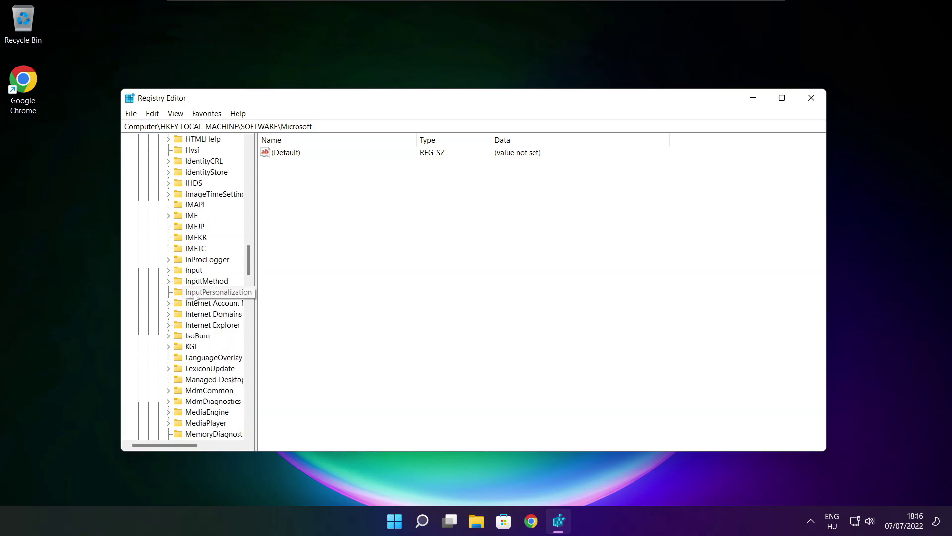
pyautogui.scroll(-5, 195, 297)
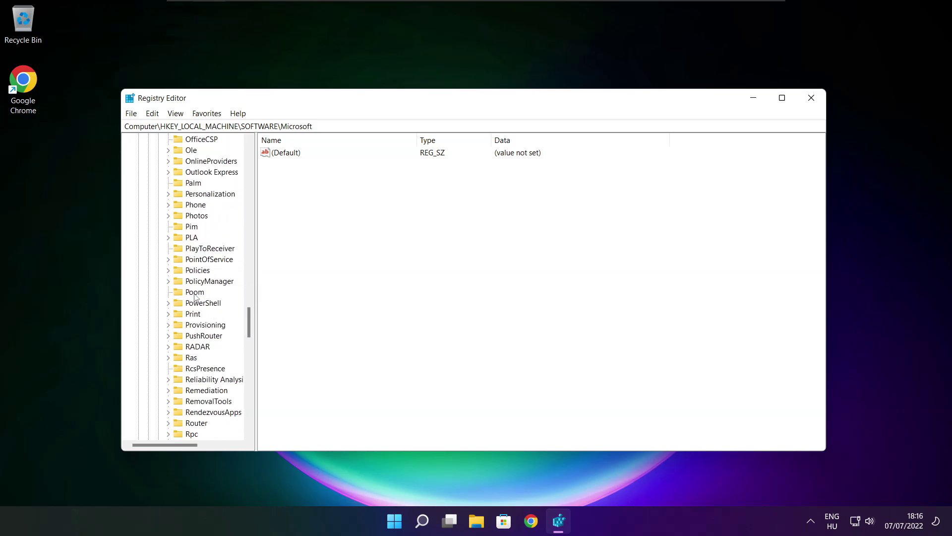
pyautogui.scroll(-1, 195, 297)
pyautogui.scroll(1, 195, 297)
# - Drill into PolicyManager\default\ApplicationManagement and select the AllowGameDVR key
pyautogui.click(181, 283)
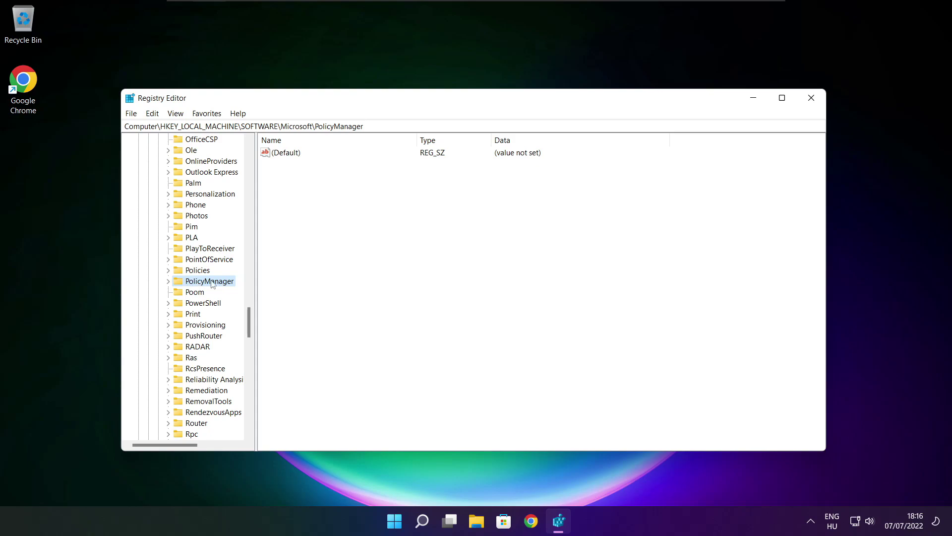
pyautogui.click(167, 281)
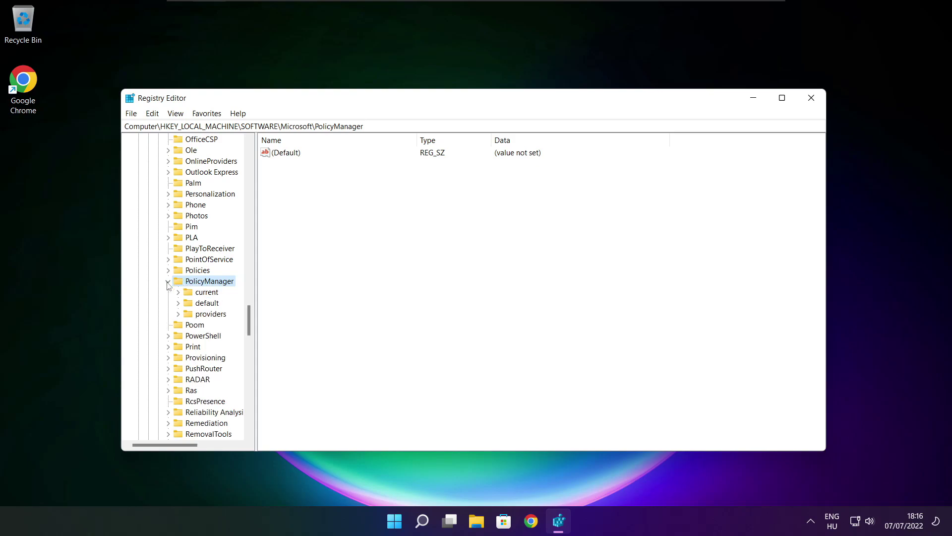
pyautogui.click(207, 305)
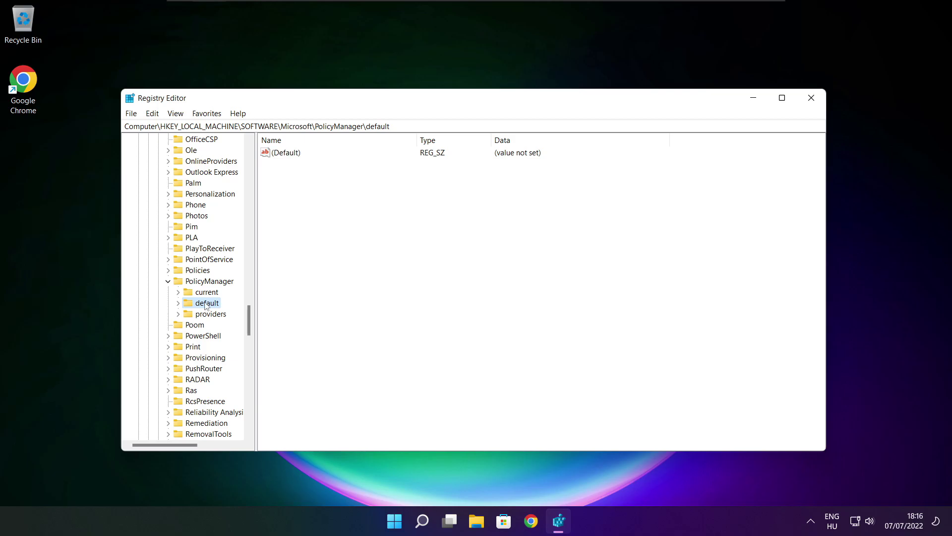
pyautogui.click(178, 303)
pyautogui.scroll(-20, 221, 222)
pyautogui.scroll(-20, 220, 219)
pyautogui.moveTo(256, 216); pyautogui.dragTo(314, 217)
pyautogui.scroll(1, 269, 217)
pyautogui.click(223, 204)
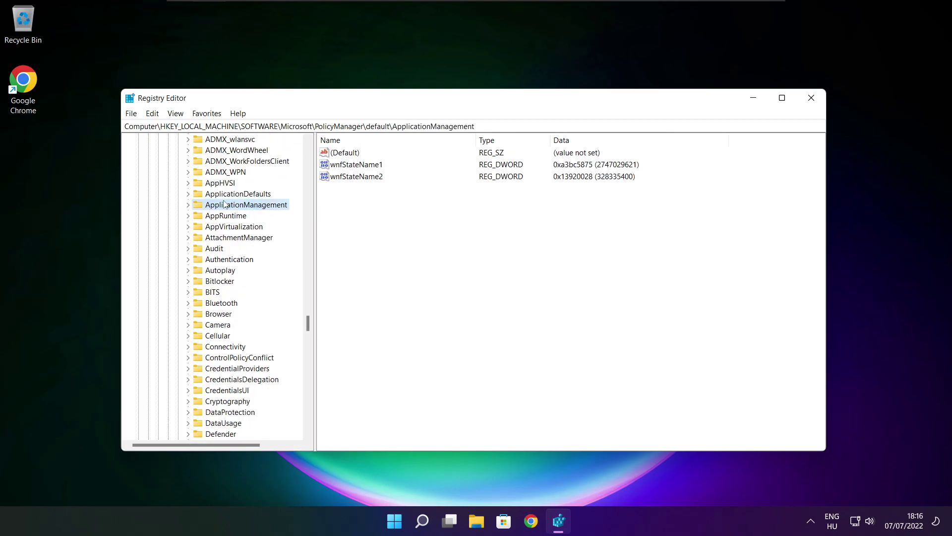
pyautogui.click(188, 205)
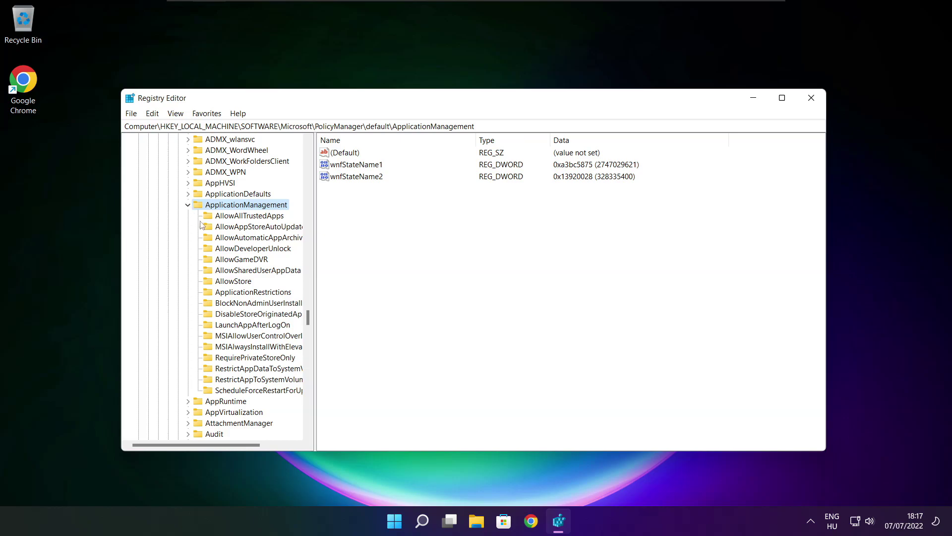
pyautogui.moveTo(315, 249); pyautogui.dragTo(325, 250)
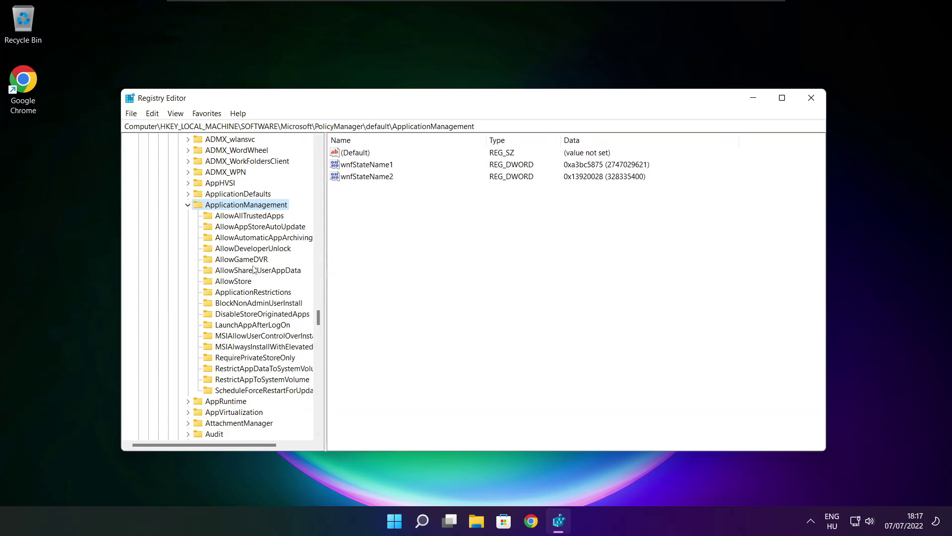
pyautogui.click(242, 260)
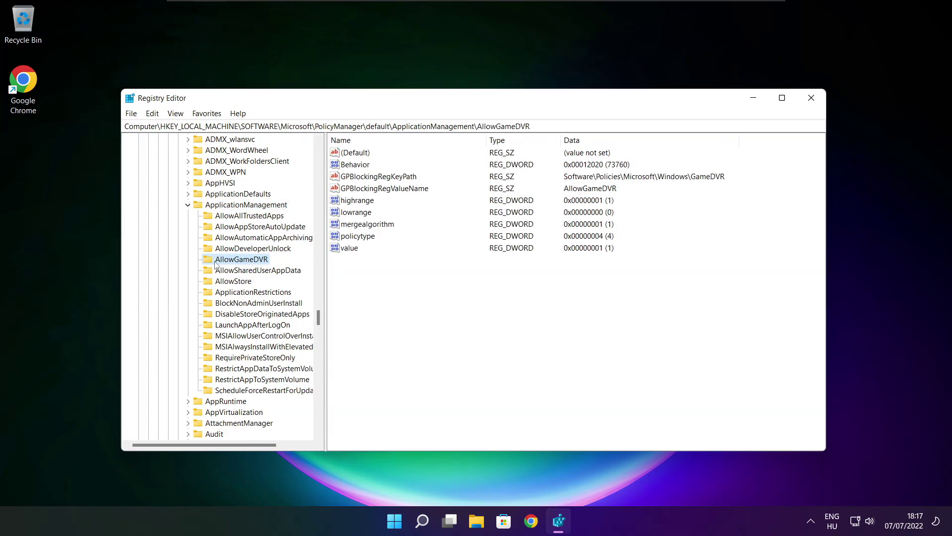
# - Change AllowGameDVR's value entry data from 1 to 0 and save it
pyautogui.click(350, 249)
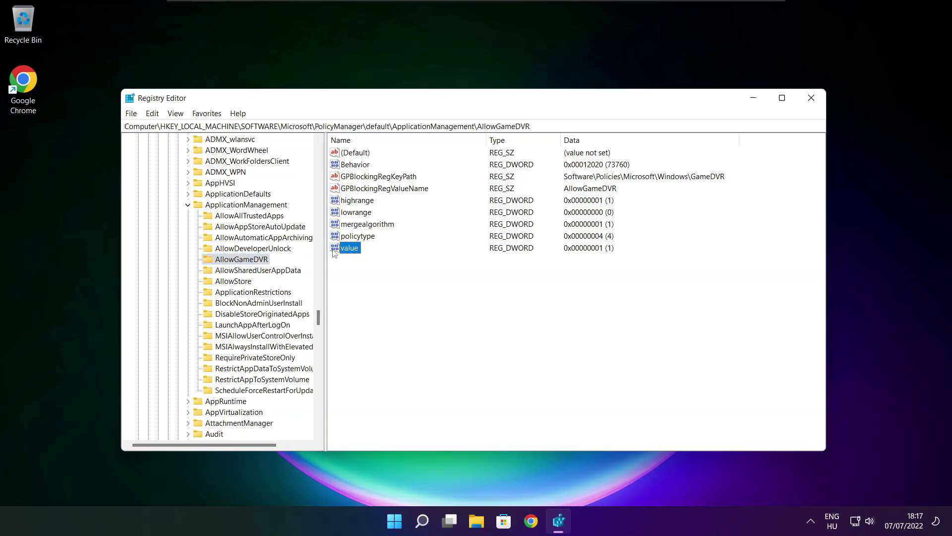
pyautogui.doubleClick(354, 248)
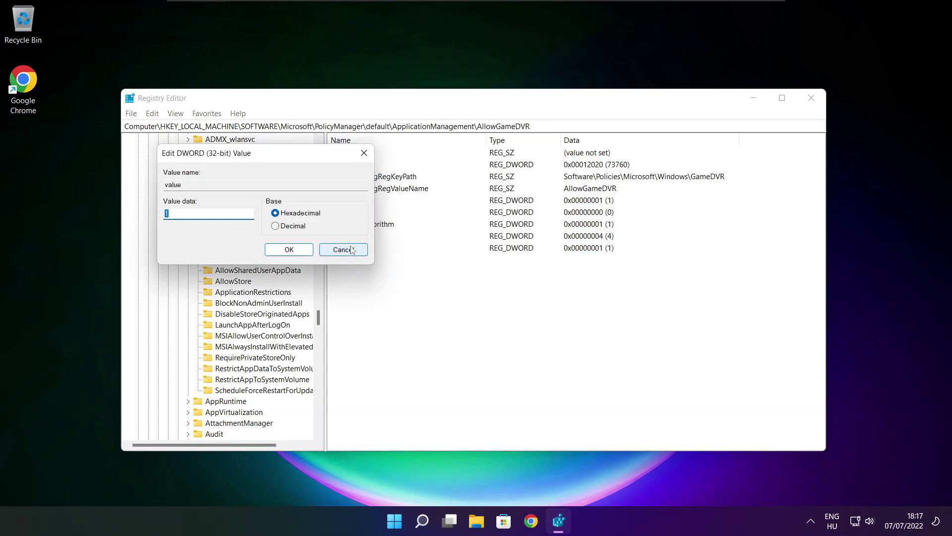
pyautogui.moveTo(386, 190); pyautogui.dragTo(484, 199)
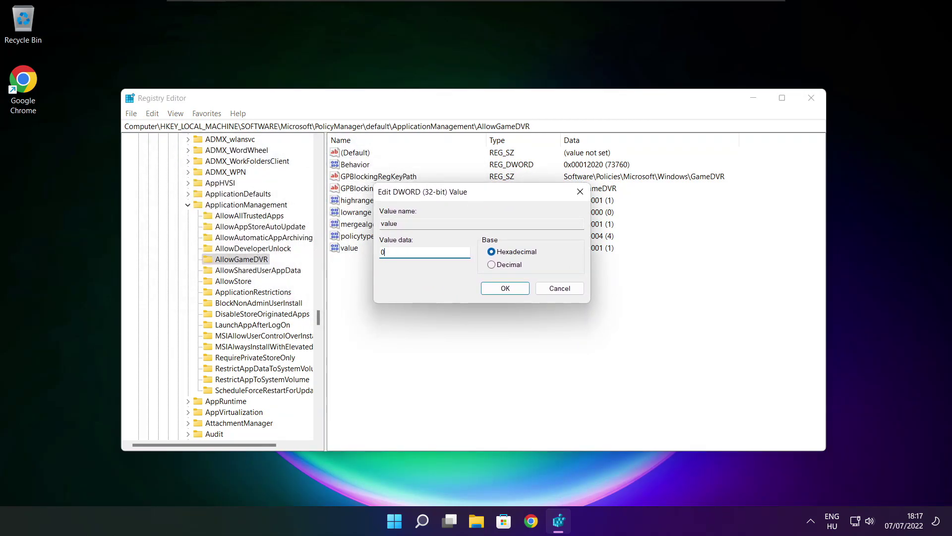
pyautogui.click(505, 289)
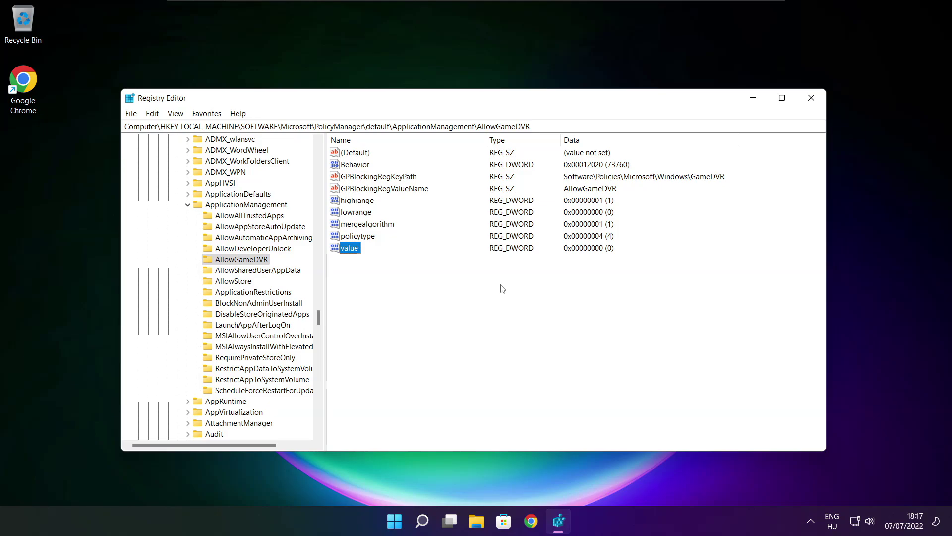
# - Close Registry Editor and bring up Chrome on the DirectX End-User Runtime page
pyautogui.click(813, 101)
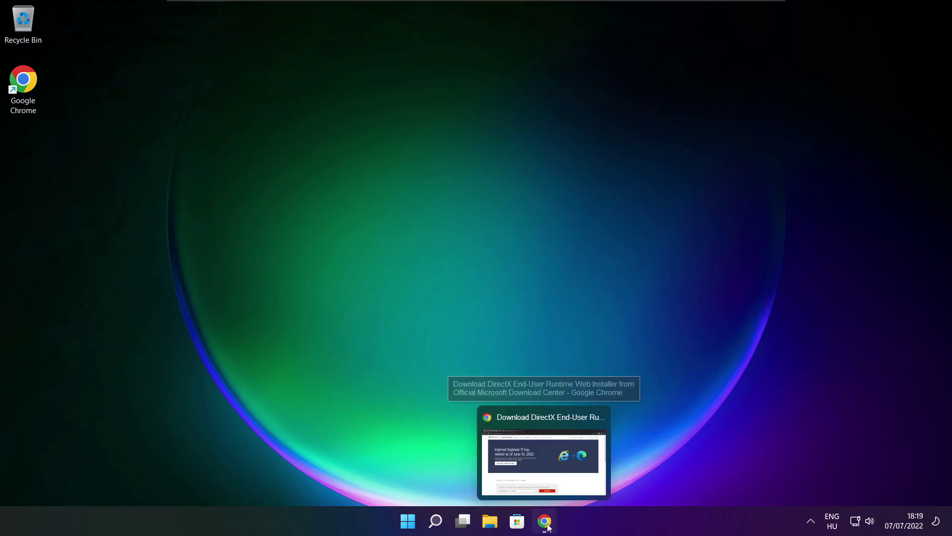
pyautogui.click(547, 523)
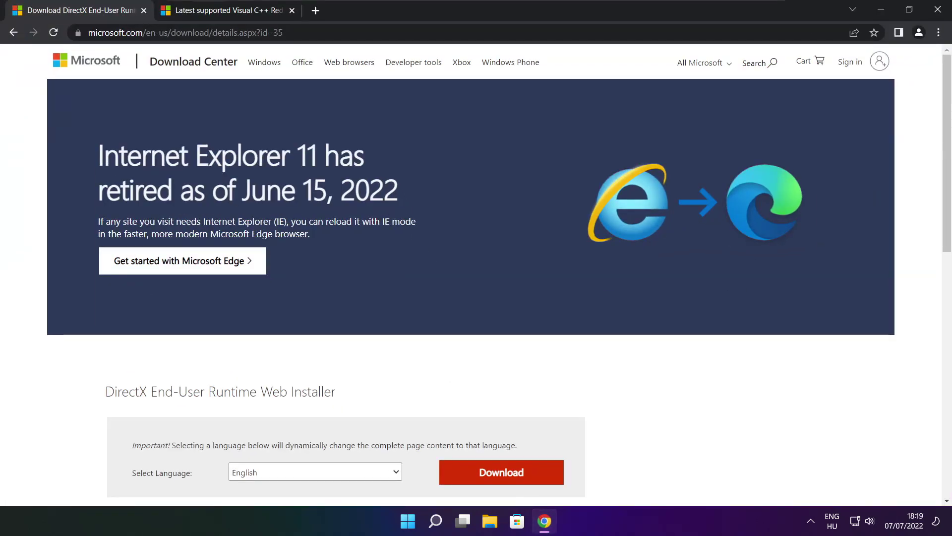
pyautogui.hotkey('ctrl', 'l')
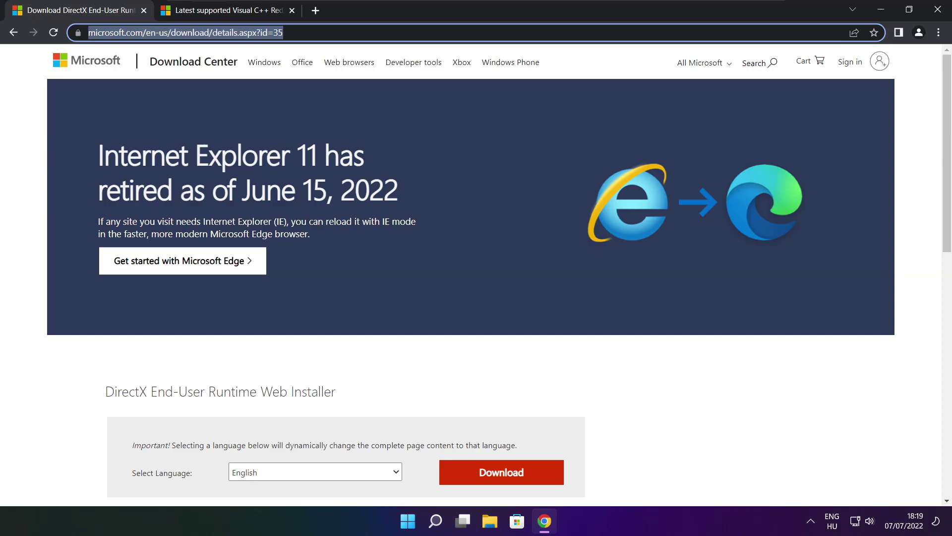
pyautogui.press('End')
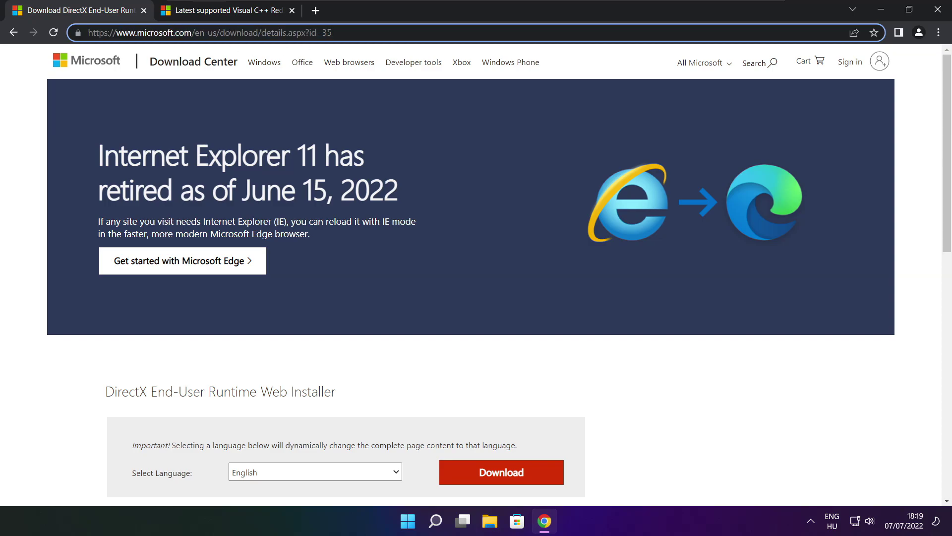
pyautogui.click(342, 359)
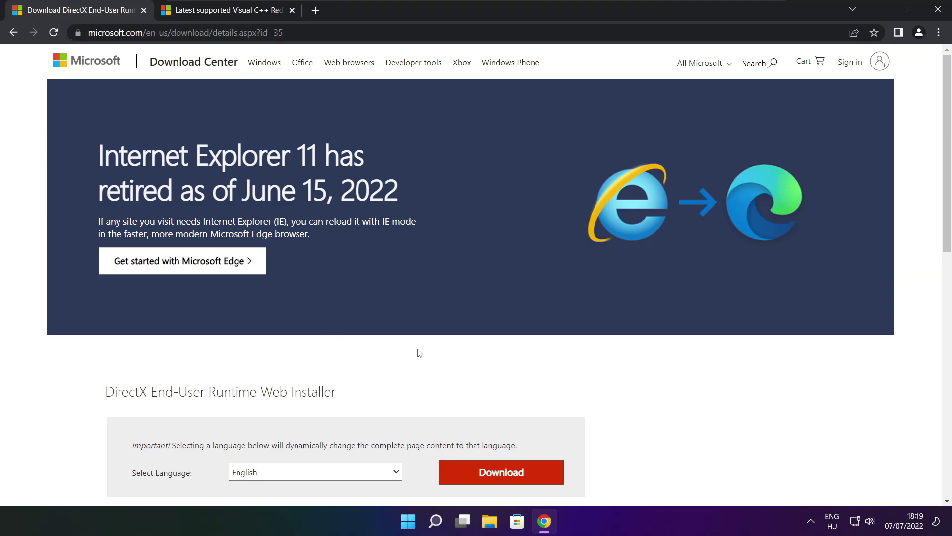
# - Download the DirectX End-User Runtime Web Installer, dxwebsetup.exe
pyautogui.scroll(-4, 401, 224)
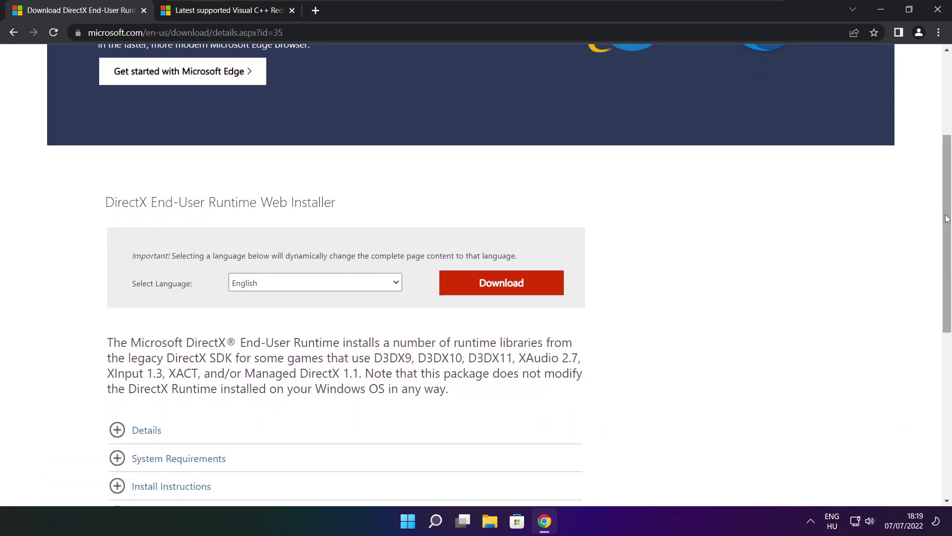
pyautogui.moveTo(353, 207); pyautogui.dragTo(406, 211)
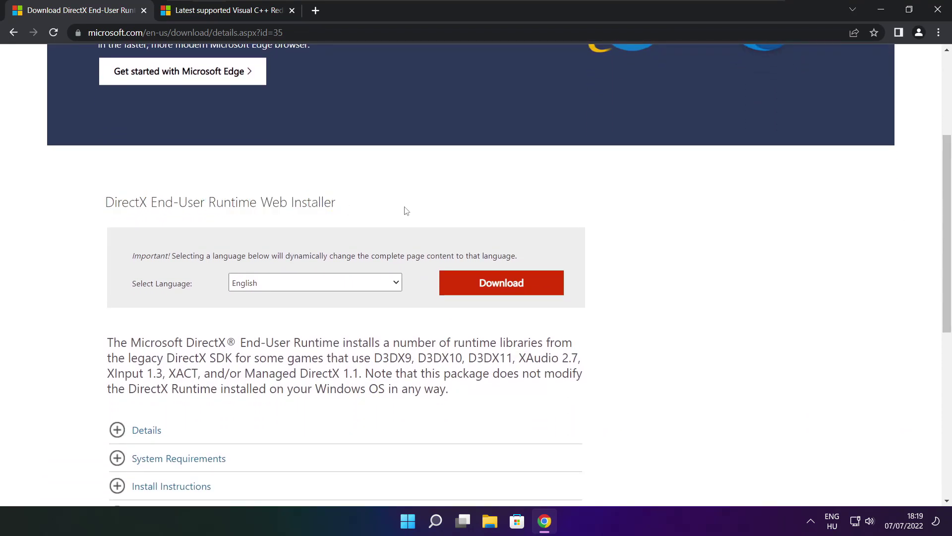
pyautogui.click(505, 286)
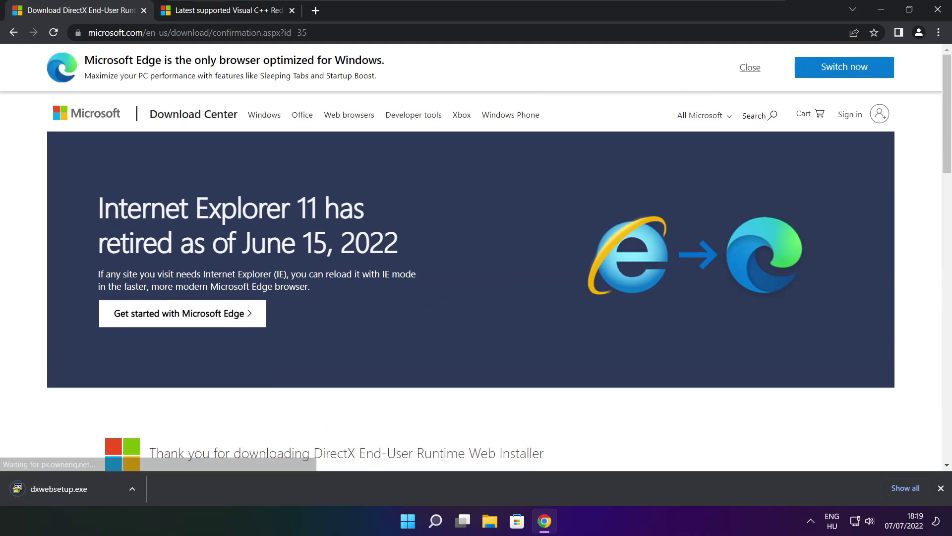
# - Launch dxwebsetup.exe and accept the DirectX licence agreement
pyautogui.click(89, 489)
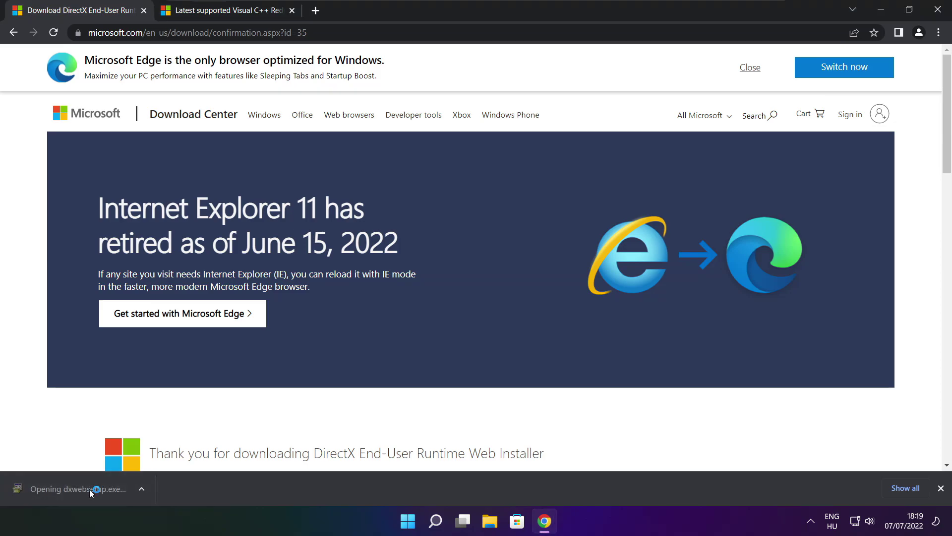
pyautogui.moveTo(235, 94); pyautogui.dragTo(454, 143)
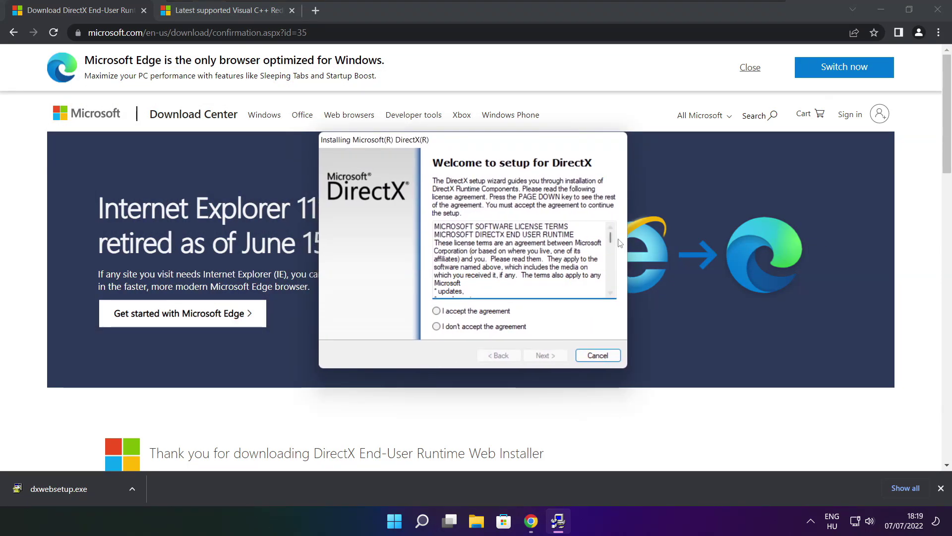
pyautogui.moveTo(611, 237); pyautogui.dragTo(589, 310)
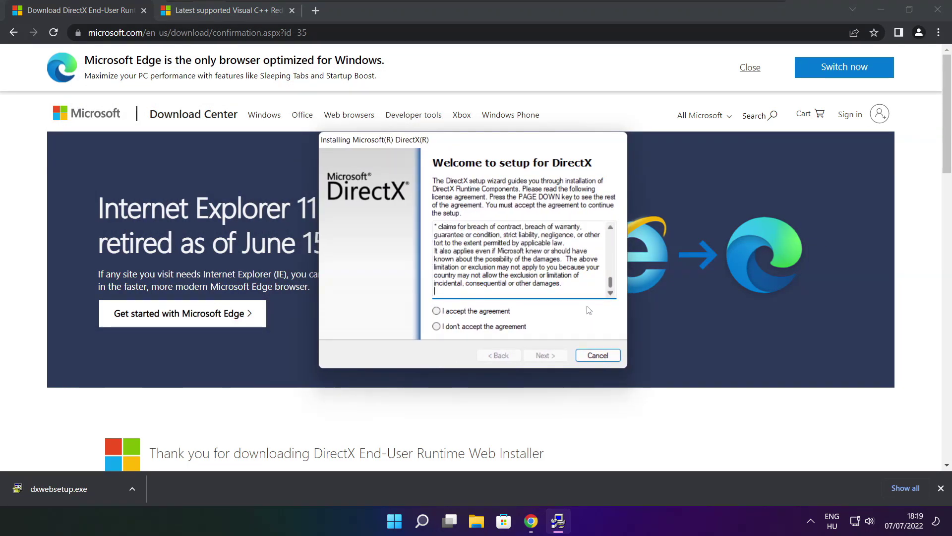
pyautogui.click(447, 314)
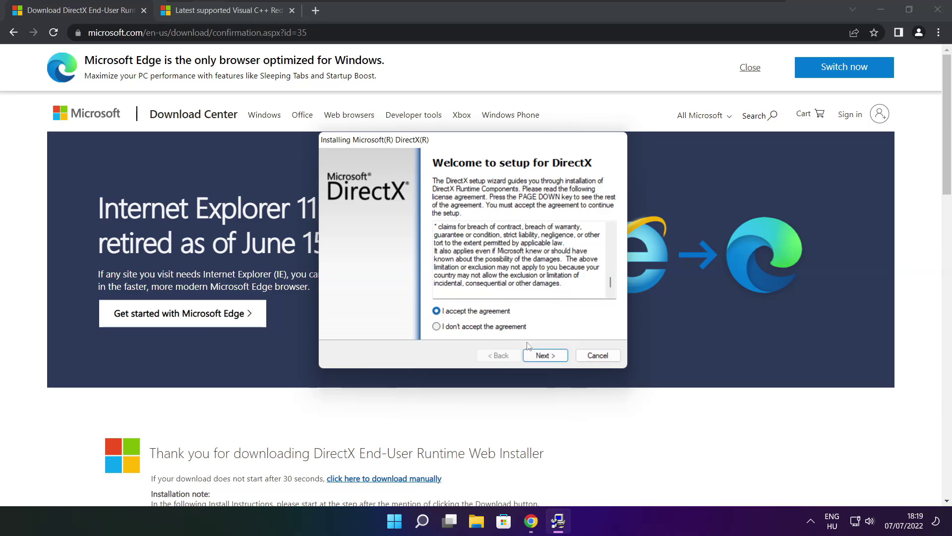
pyautogui.click(545, 356)
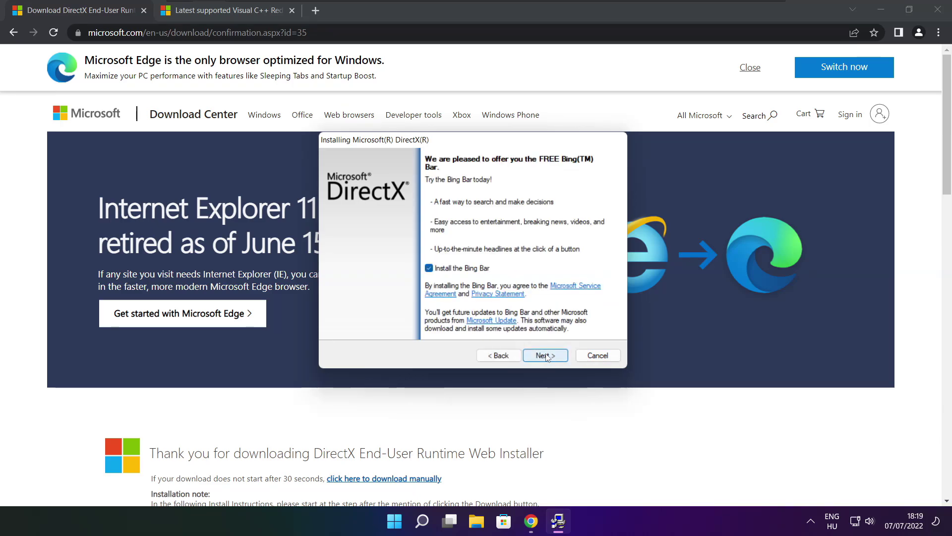
# - Decline the Bing Bar offer, install the DirectX runtime components, and finish setup
pyautogui.click(429, 268)
pyautogui.click(554, 354)
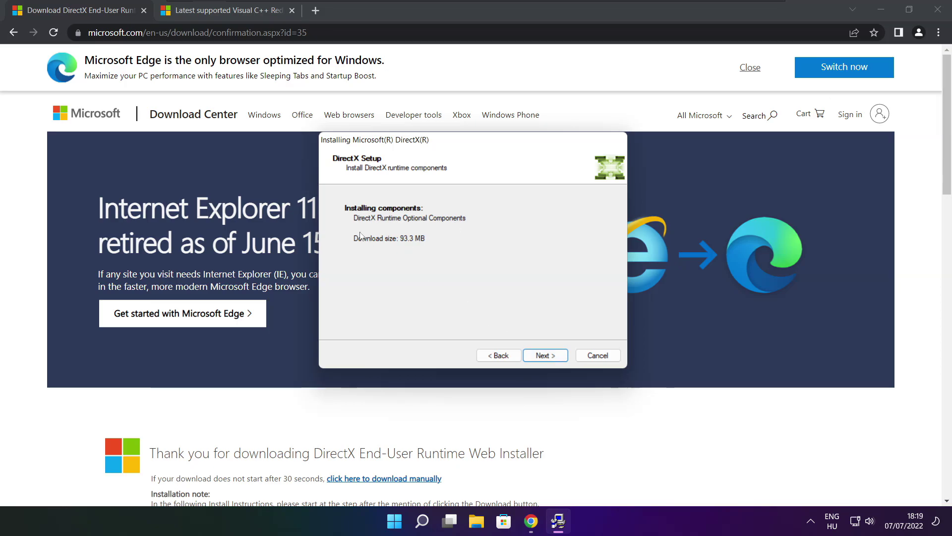
pyautogui.click(547, 356)
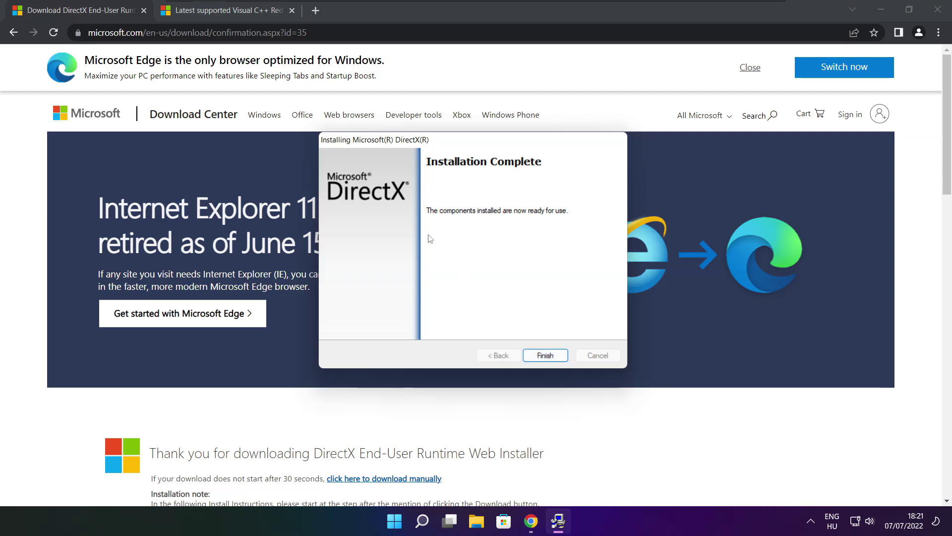
pyautogui.click(544, 355)
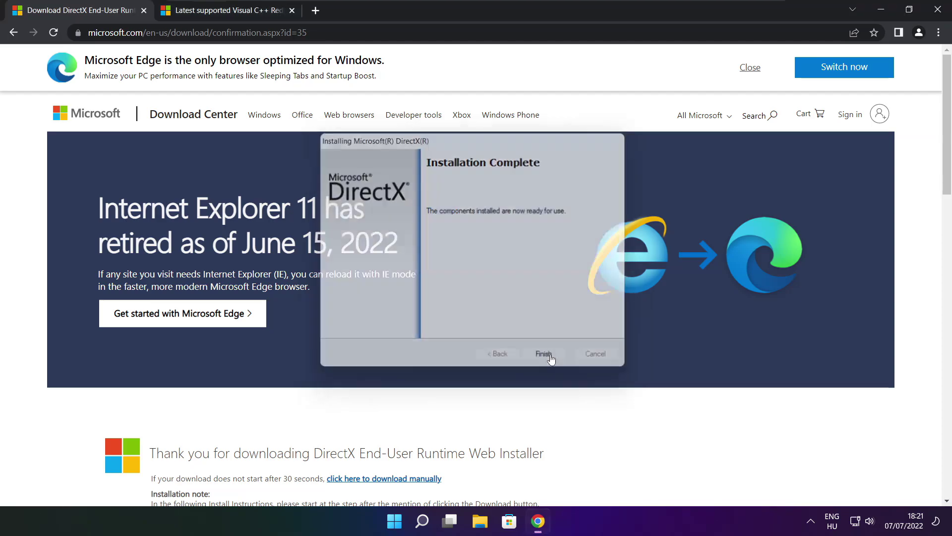